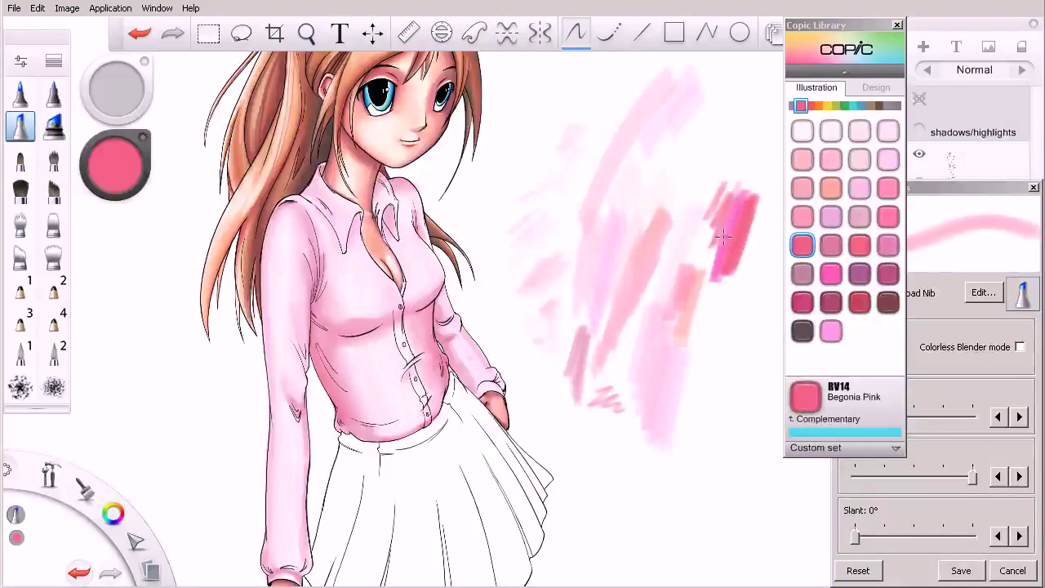
Step: Choose RV06 Cerise, set the marker size to 30, and paint a test stroke beside the figure
left_click(830, 273)
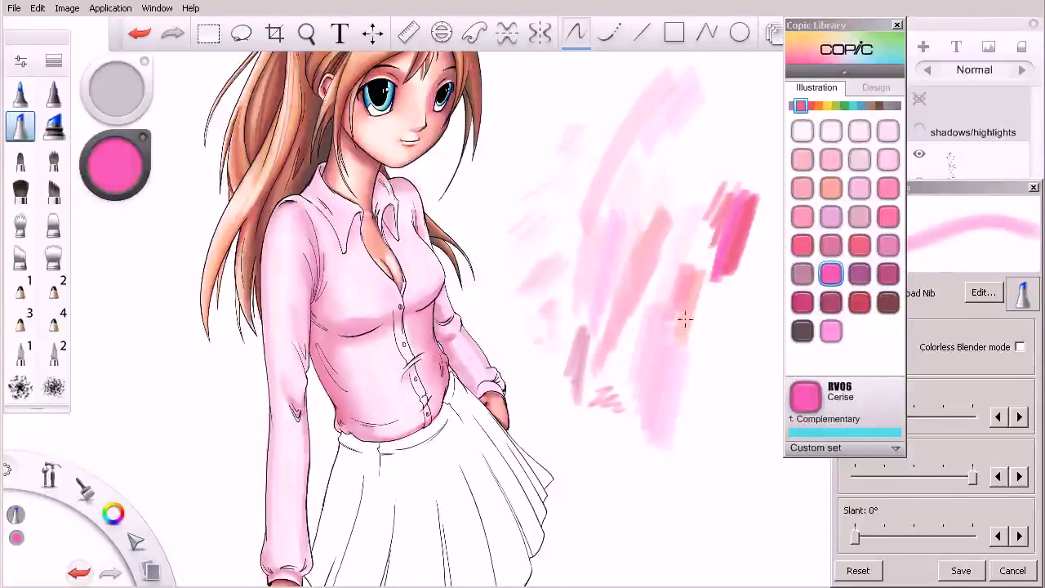
key("space")
mouse_move(361, 298)
left_mouse_down()
mouse_move(392, 321)
mouse_move(429, 326)
left_mouse_up()
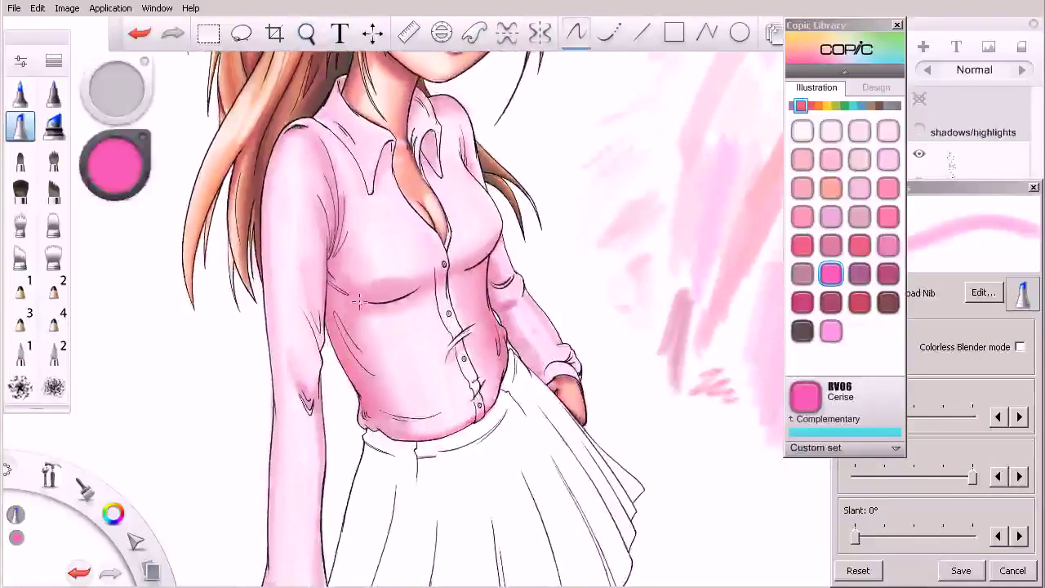
key("bracketright")
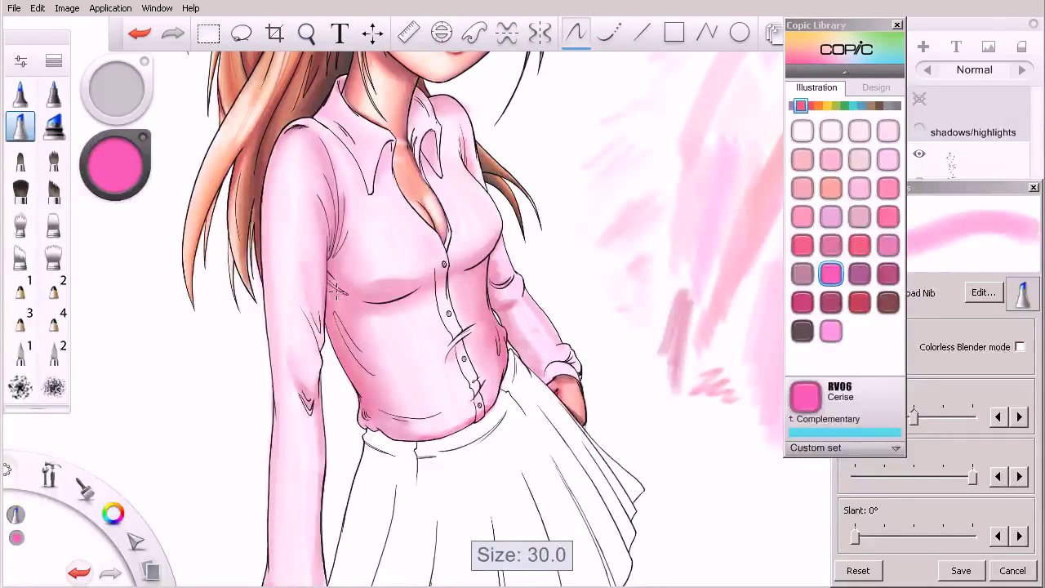
left_click_drag(662, 112, 668, 248)
Step: Shade the blouse in Cerise beside the near arm, along the waist, under the bust and down the far side
left_click_drag(333, 257, 335, 330)
mouse_move(335, 275)
left_mouse_down()
mouse_move(344, 334)
mouse_move(380, 407)
mouse_move(334, 277)
mouse_move(367, 368)
left_mouse_up()
mouse_move(340, 199)
left_mouse_down()
mouse_move(339, 282)
mouse_move(340, 263)
mouse_move(356, 309)
mouse_move(350, 289)
mouse_move(378, 303)
mouse_move(431, 291)
mouse_move(358, 295)
mouse_move(389, 302)
mouse_move(473, 263)
left_mouse_up()
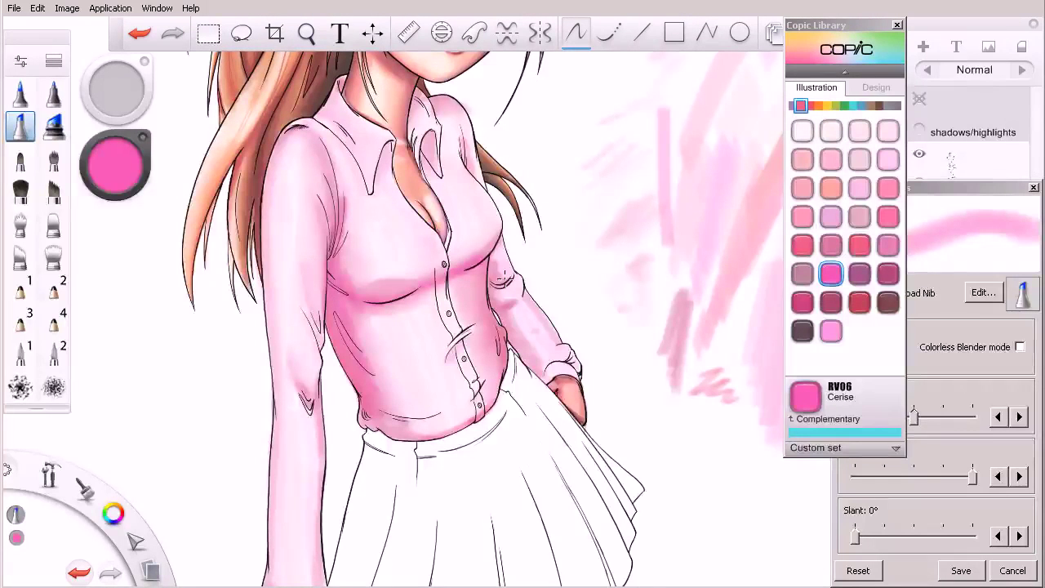
left_click_drag(481, 263, 483, 314)
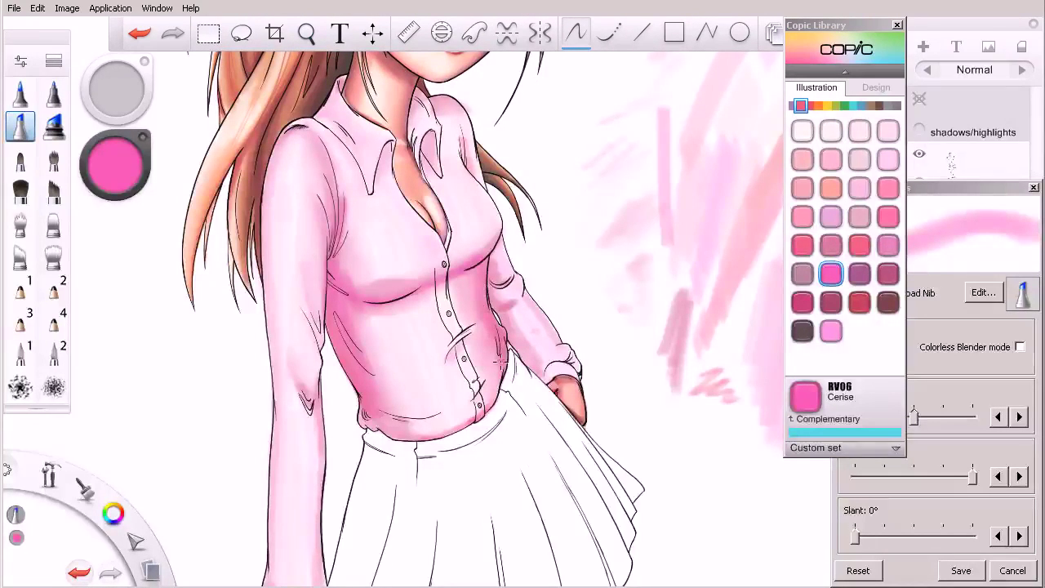
Step: Blend the shading on the blouse's far side and under the bust with Colorless Blender mode
left_click(1019, 346)
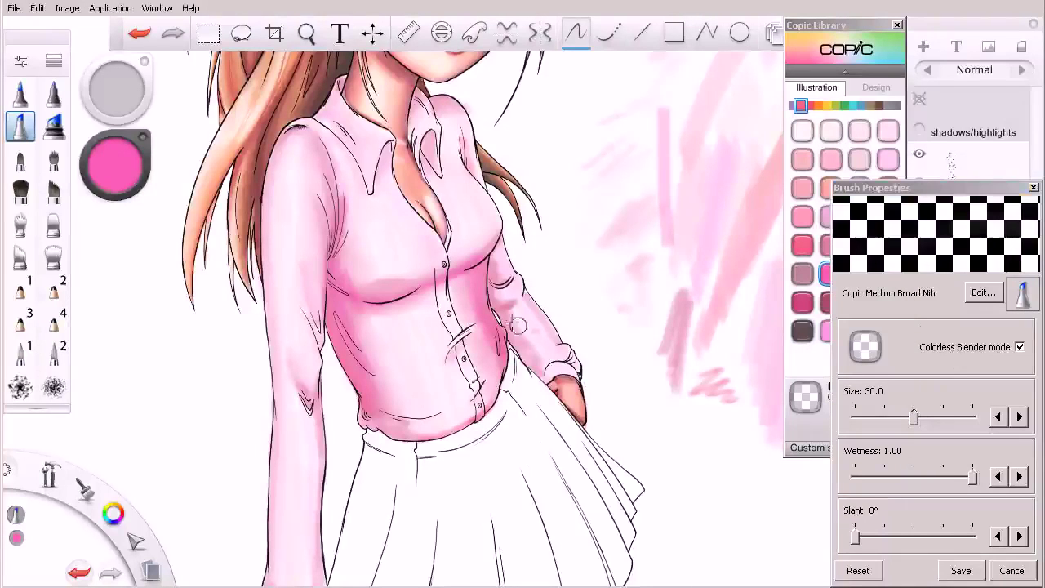
mouse_move(470, 289)
left_mouse_down()
mouse_move(472, 315)
mouse_move(476, 279)
mouse_move(496, 346)
left_mouse_up()
mouse_move(464, 272)
left_mouse_down()
mouse_move(424, 277)
mouse_move(475, 264)
left_mouse_up()
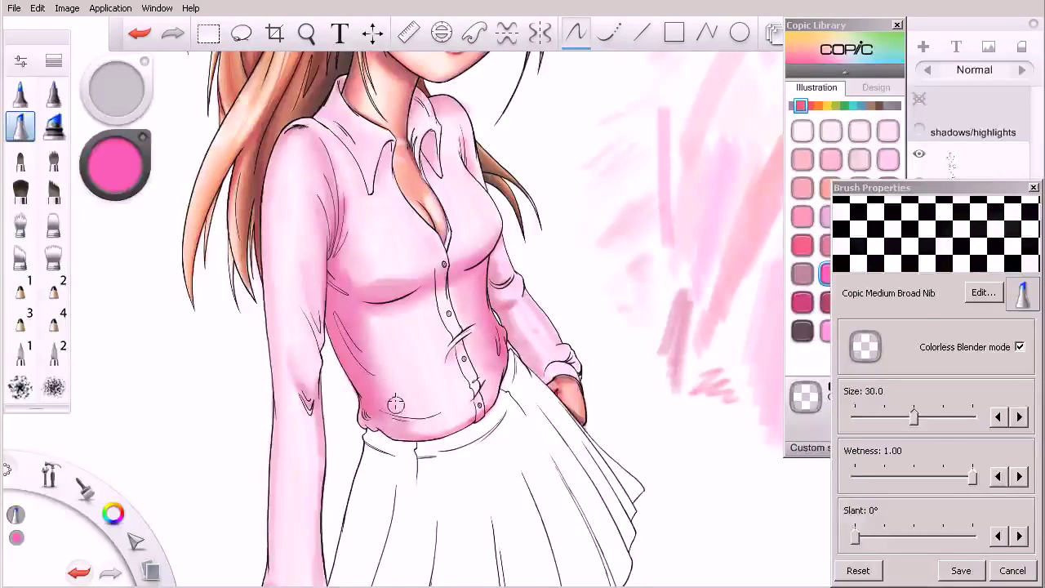
Step: Return to coloring with Cerise, shade the blouse's hem, and shade the armhole seam with the marker at size 15
left_click(971, 349)
left_click_drag(365, 406, 375, 420)
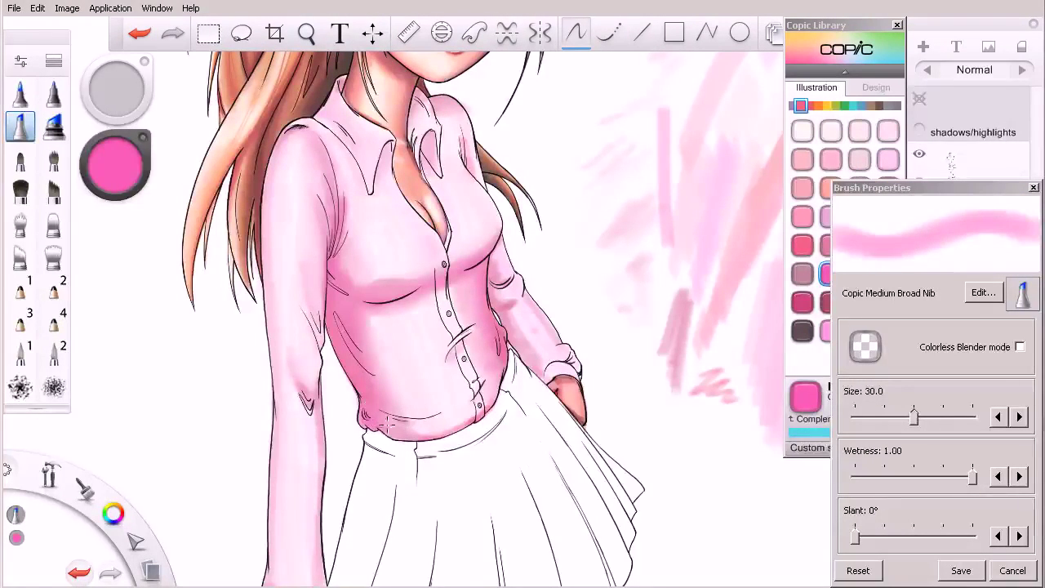
key("bracketleft")
key("bracketleft")
key("bracketleft")
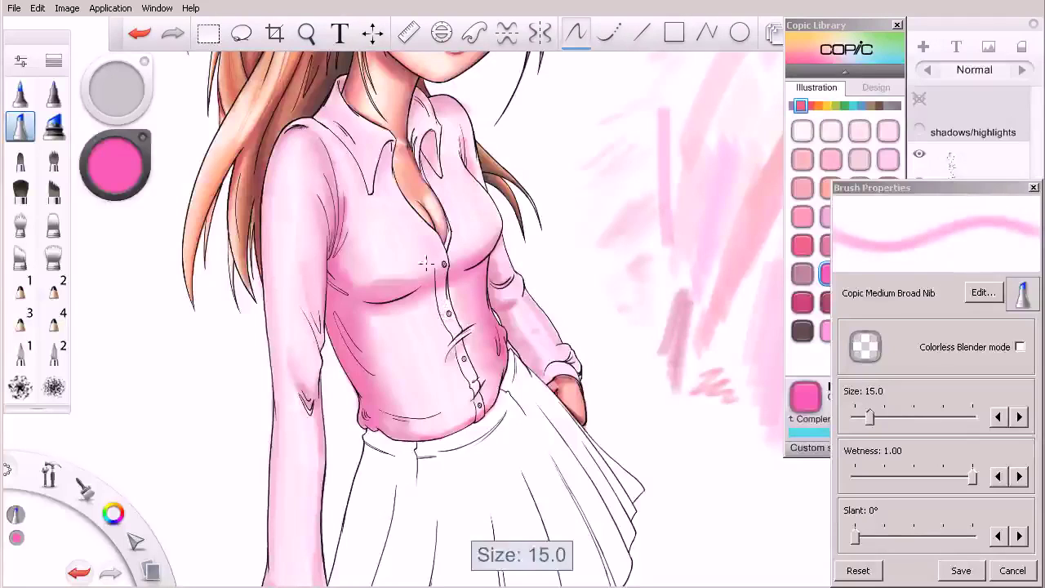
left_click_drag(324, 155, 335, 231)
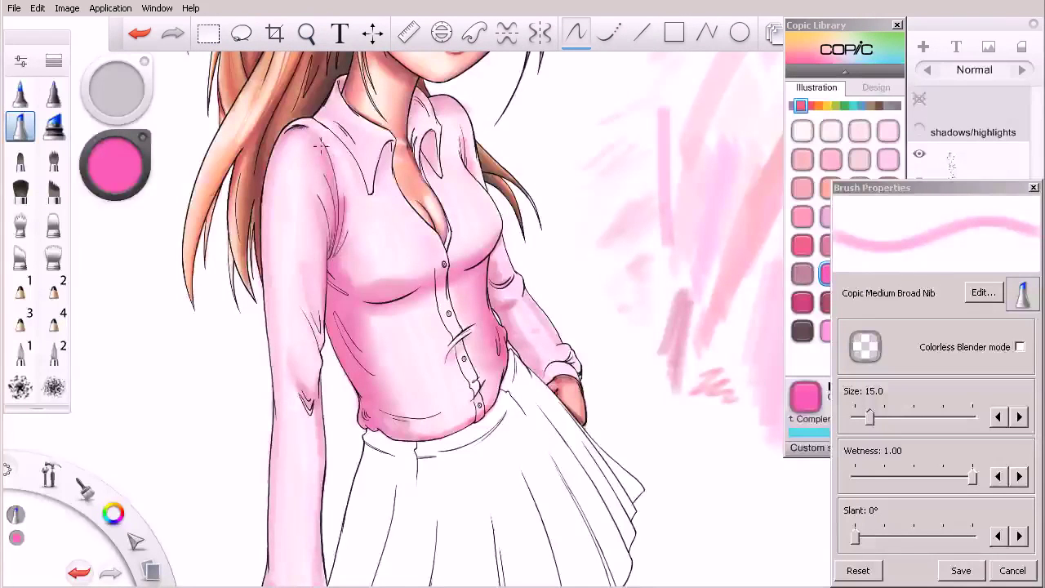
Step: Try a shading stroke on the near sleeve, undo it, and scribble a size 10 test mark beside the figure
left_click_drag(307, 292, 321, 325)
key("ctrl+z")
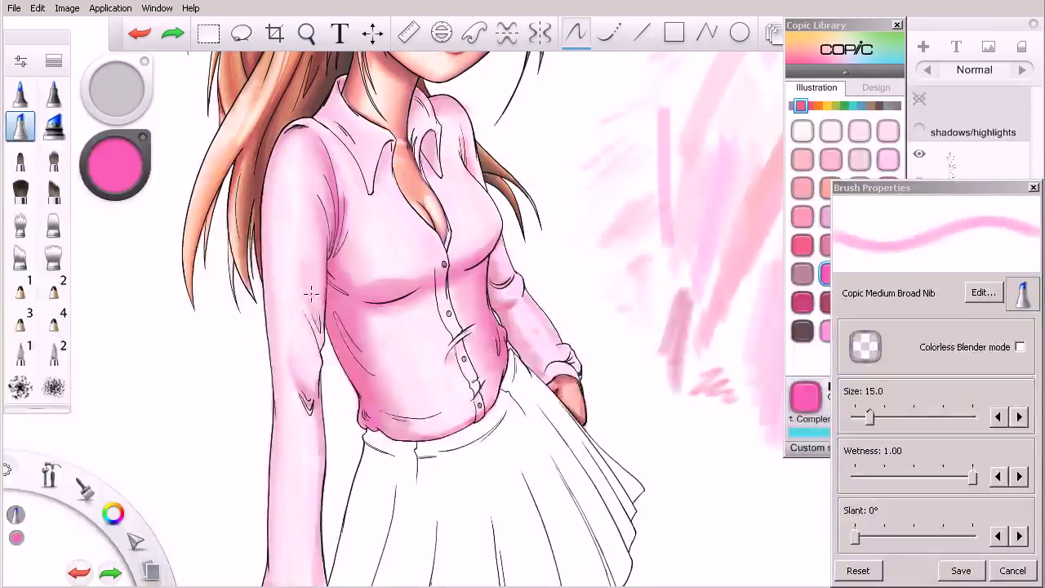
key("[")
key("[")
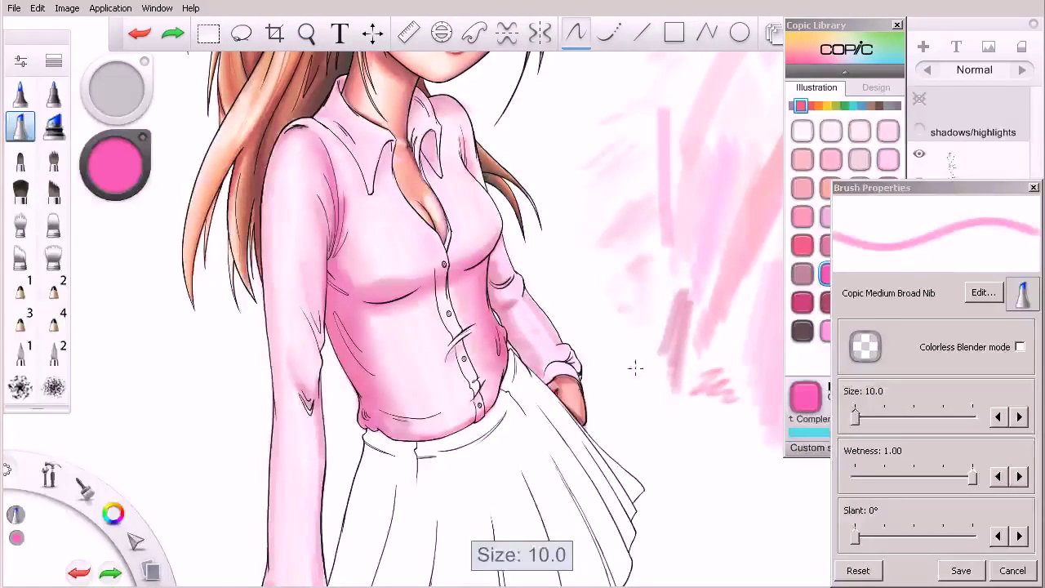
mouse_move(633, 338)
left_mouse_down()
mouse_move(644, 355)
mouse_move(632, 373)
left_mouse_up()
key("bracketright")
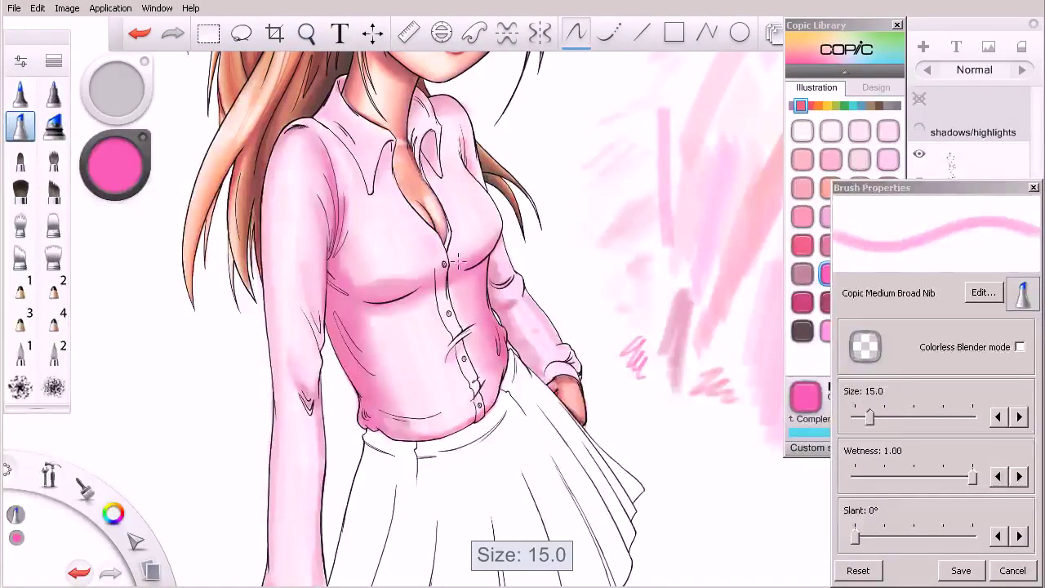
left_click_drag(305, 278, 317, 323)
key("bracketleft")
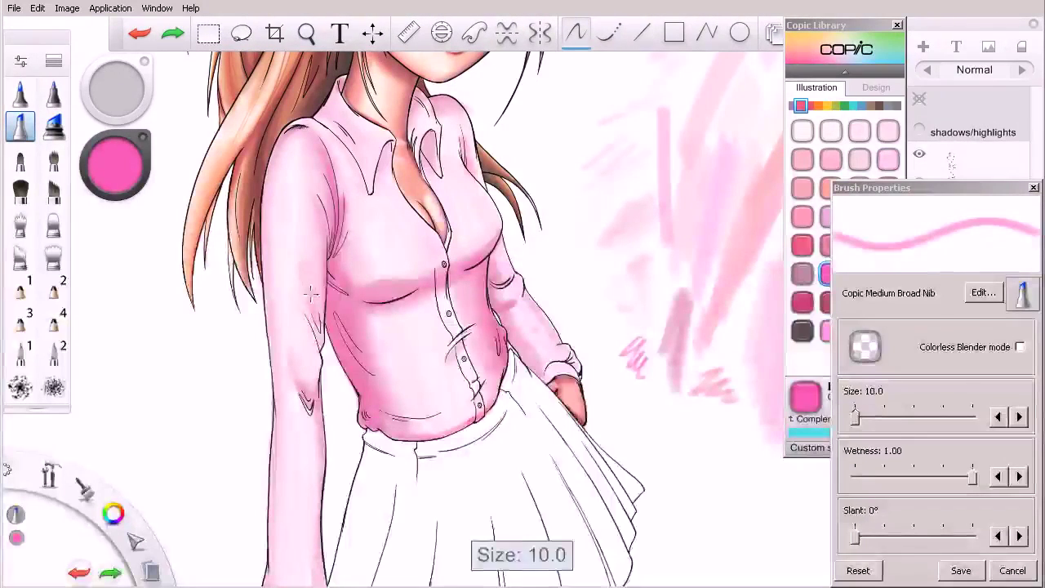
key("ctrl+z")
left_click_drag(303, 275, 321, 323)
key("ctrl+z")
Step: Shade the near sleeve's inner edge and the folds above the elbow with the marker at size 15
key("bracketright")
key("bracketright")
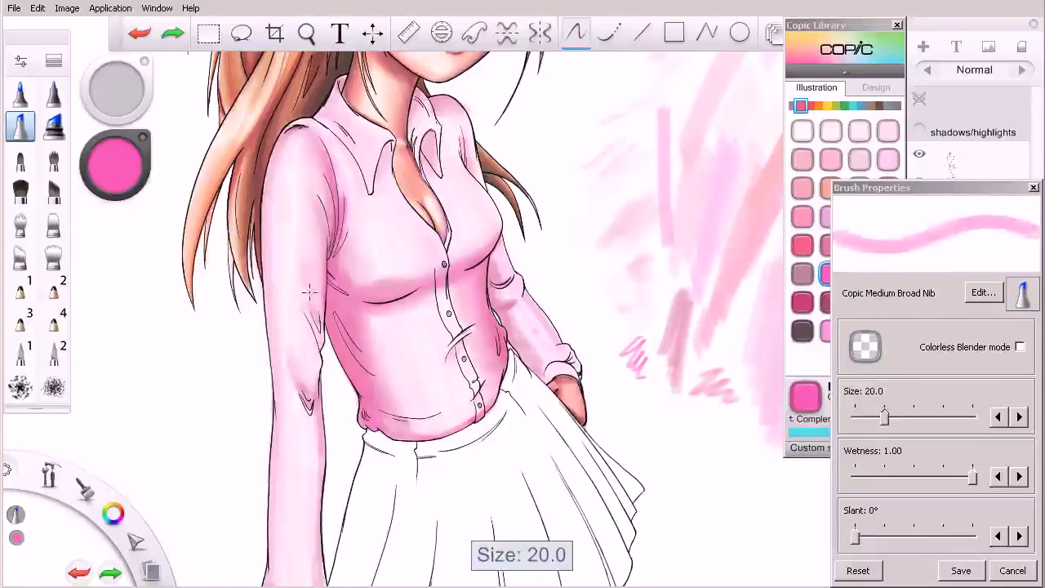
key("bracketleft")
left_click_drag(303, 274, 307, 317)
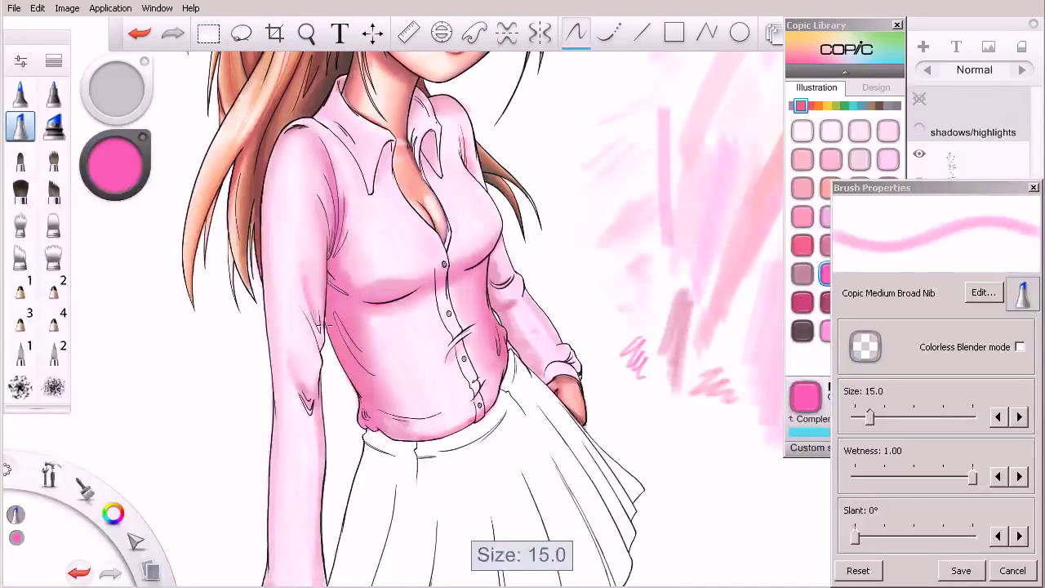
mouse_move(291, 368)
left_mouse_down()
mouse_move(307, 403)
mouse_move(316, 390)
mouse_move(319, 440)
mouse_move(310, 326)
mouse_move(321, 358)
mouse_move(309, 327)
left_mouse_up()
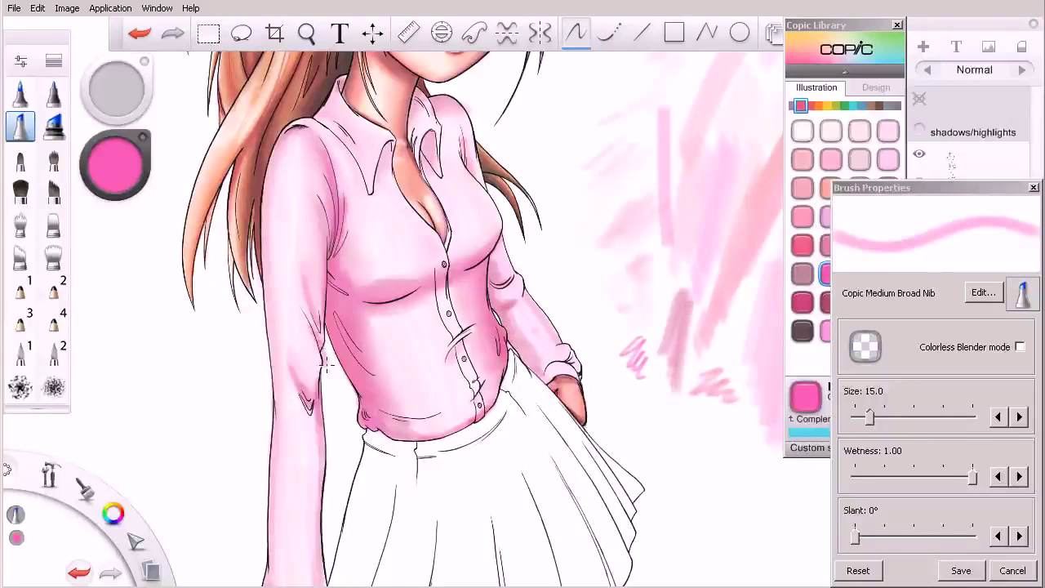
left_click_drag(319, 224, 321, 325)
left_click_drag(323, 265, 319, 329)
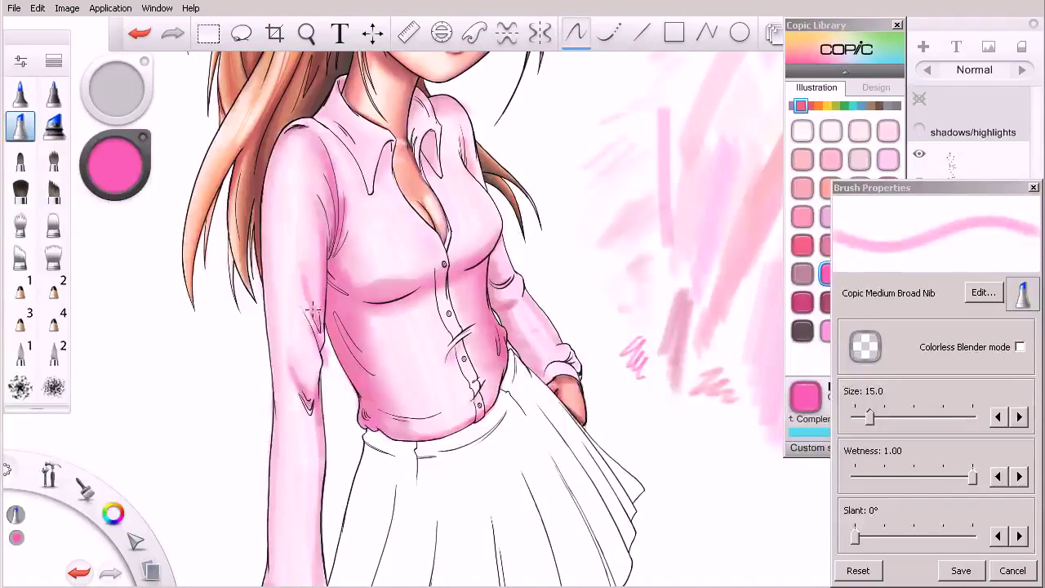
Step: Smooth the near upper sleeve's shading with Colorless Blender mode
left_click(1019, 347)
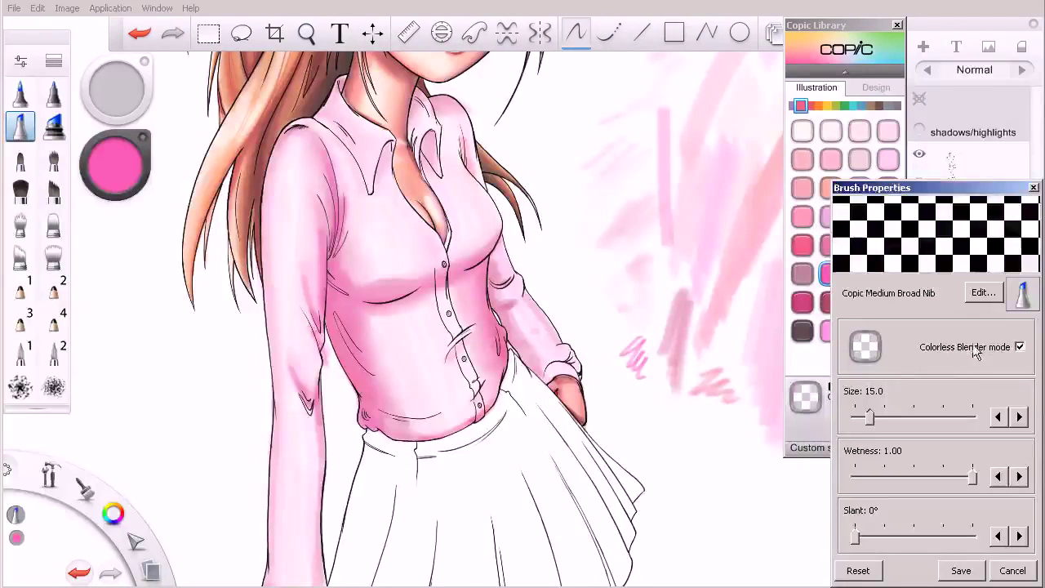
left_click_drag(320, 284, 315, 212)
left_click_drag(319, 300, 320, 317)
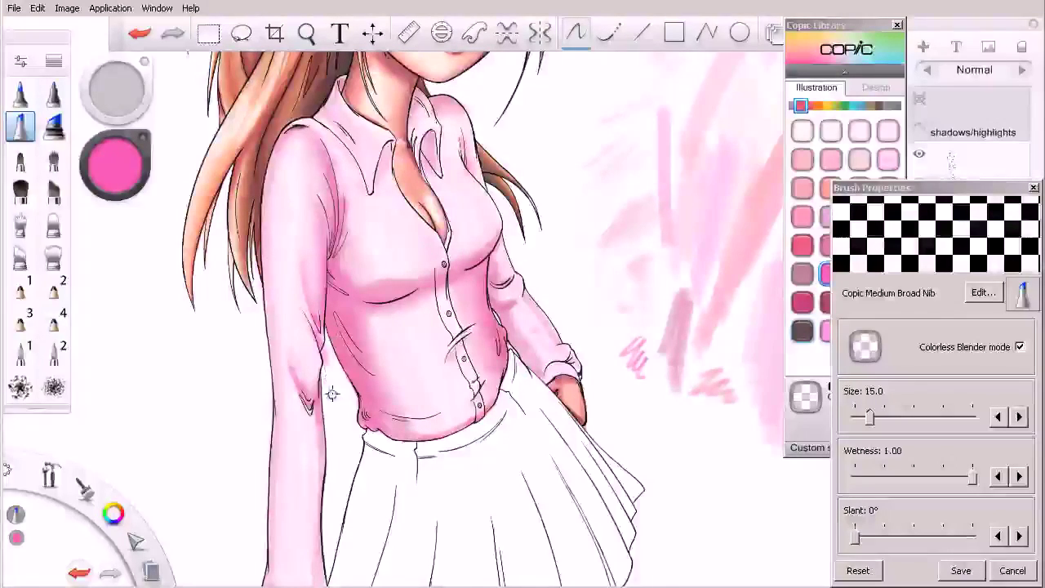
Step: Turn off Colorless Blender mode and shade the near forearm and cuff with Cerise
key("space")
left_click_drag(367, 470, 371, 339)
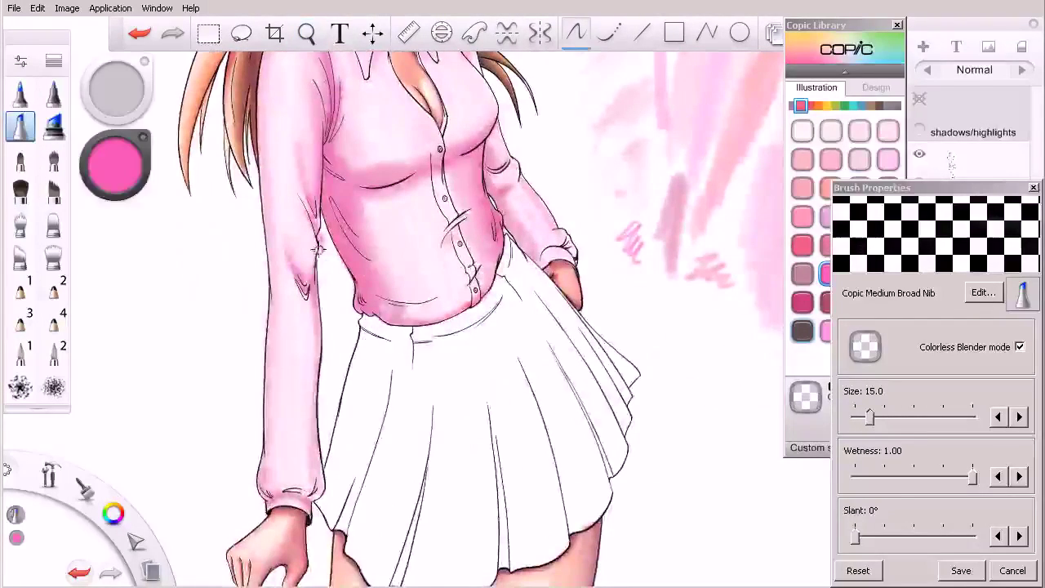
key("e")
key("s")
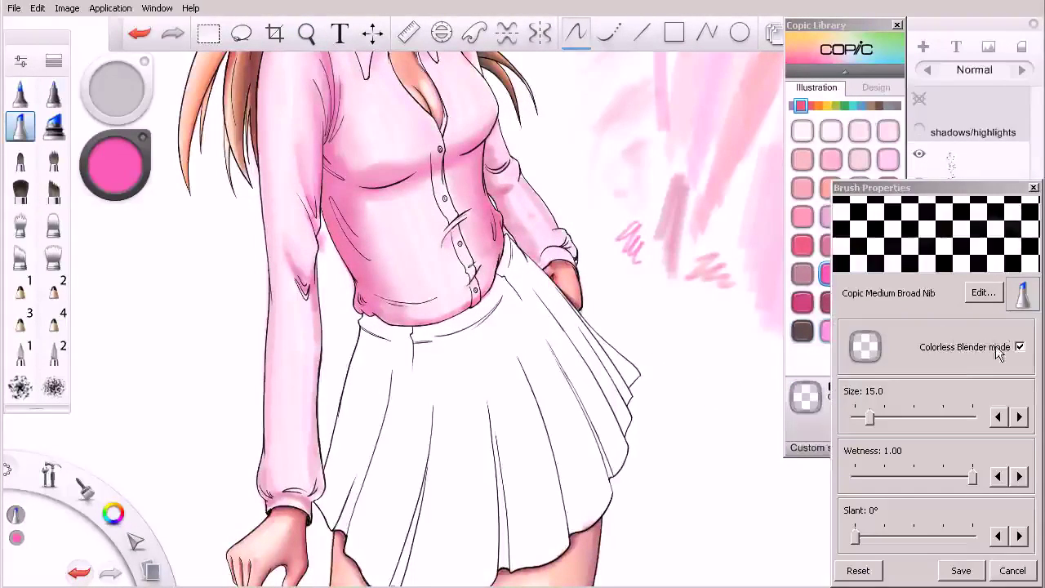
left_click(1020, 347)
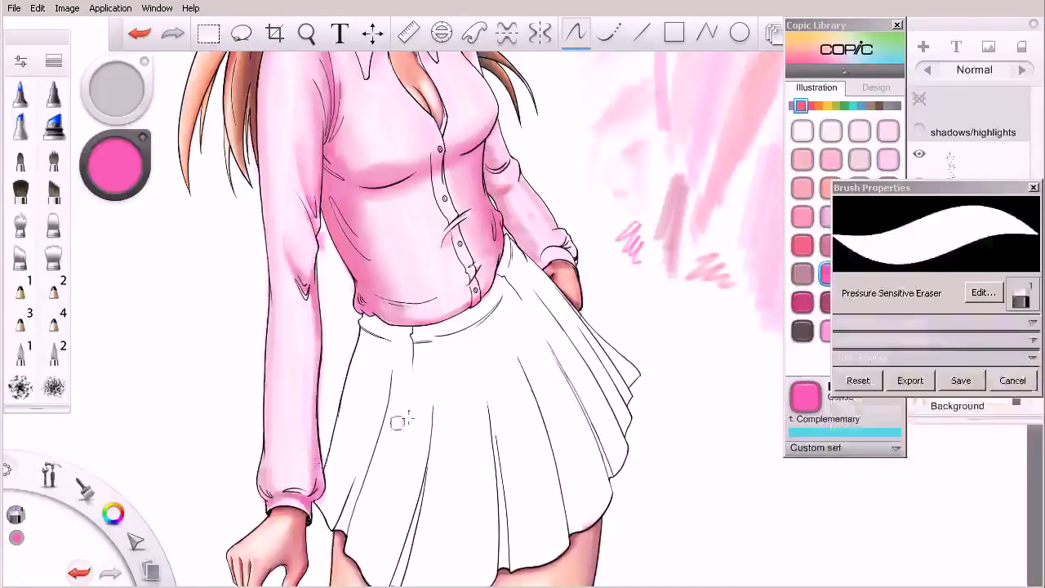
Step: Blend the near forearm and elbow shading with Colorless Blender mode, and erase the color spill beside the elbow
left_click(1020, 347)
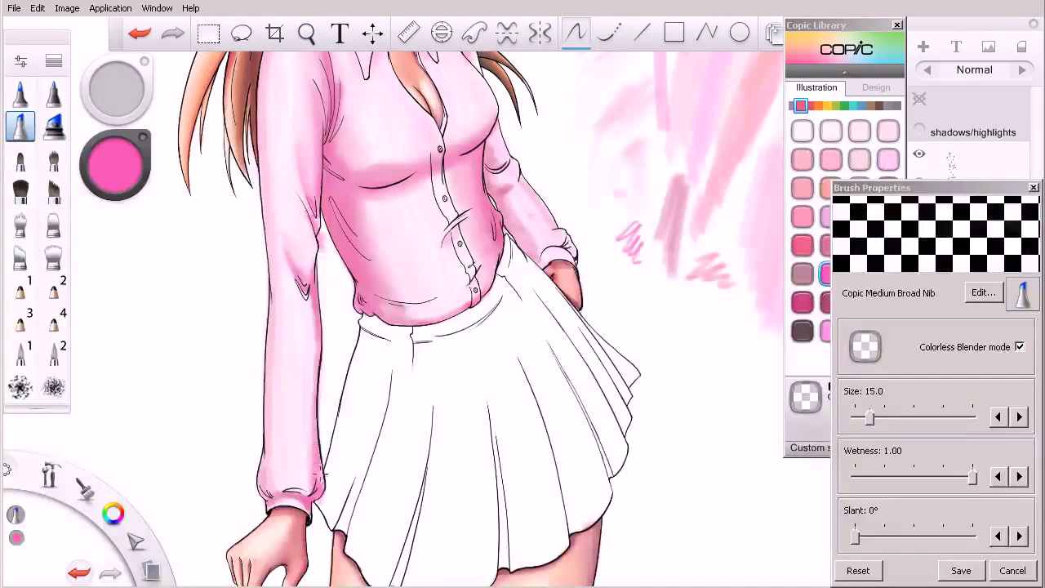
mouse_move(311, 407)
left_mouse_down()
mouse_move(309, 418)
mouse_move(311, 368)
left_mouse_up()
left_click_drag(310, 301, 315, 347)
mouse_move(305, 290)
left_mouse_down()
mouse_move(292, 252)
mouse_move(315, 260)
mouse_move(291, 251)
mouse_move(303, 283)
left_mouse_up()
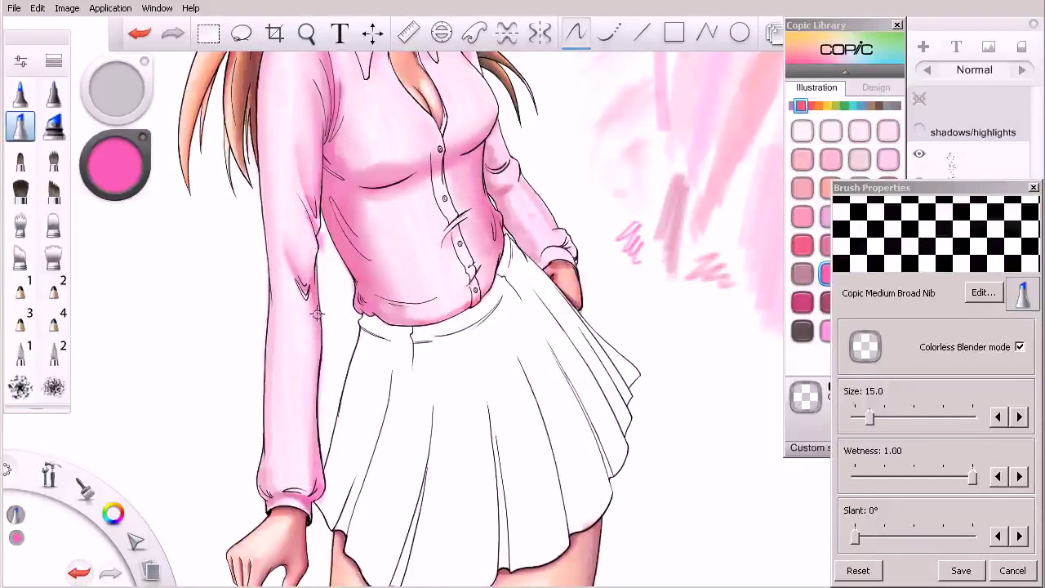
mouse_move(290, 233)
left_mouse_down()
mouse_move(303, 252)
mouse_move(316, 215)
left_mouse_up()
key("e")
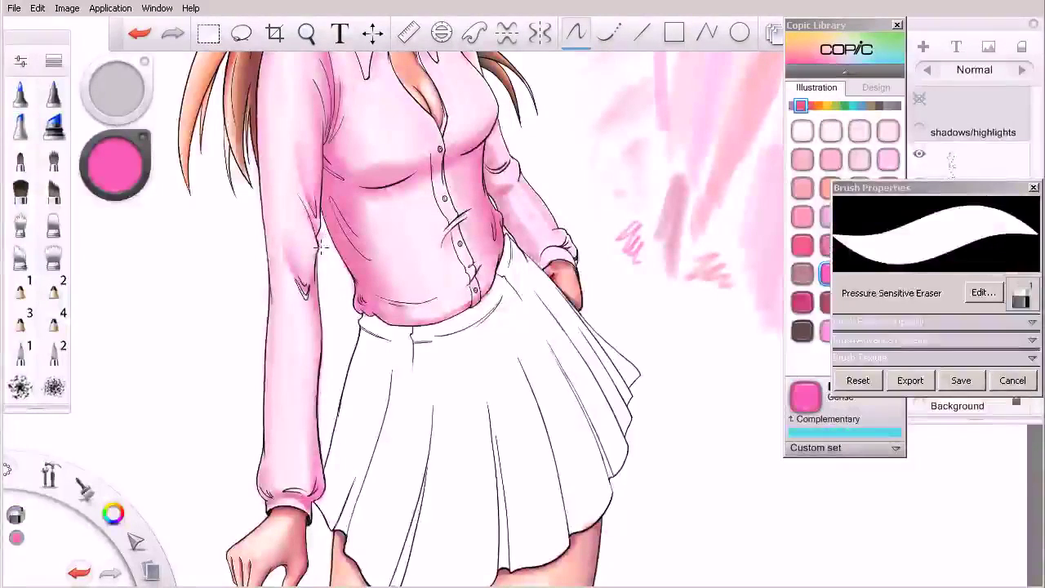
Step: Shade the far shoulder beside the collar, the far armhole and the far sleeve with Cerise at size 15
key("space")
left_click_drag(327, 258, 311, 341)
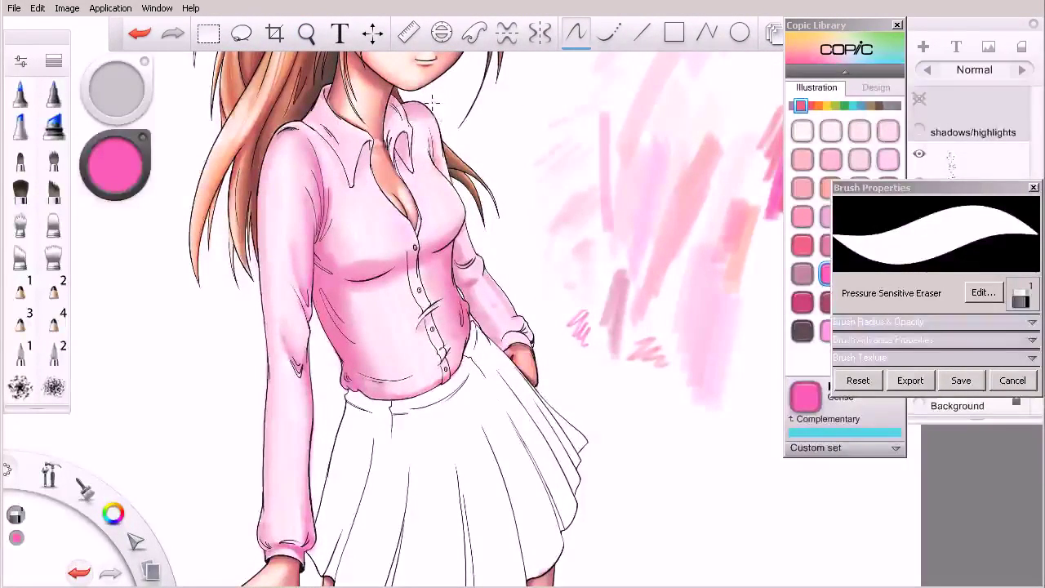
key("space")
left_click_drag(427, 137, 482, 135)
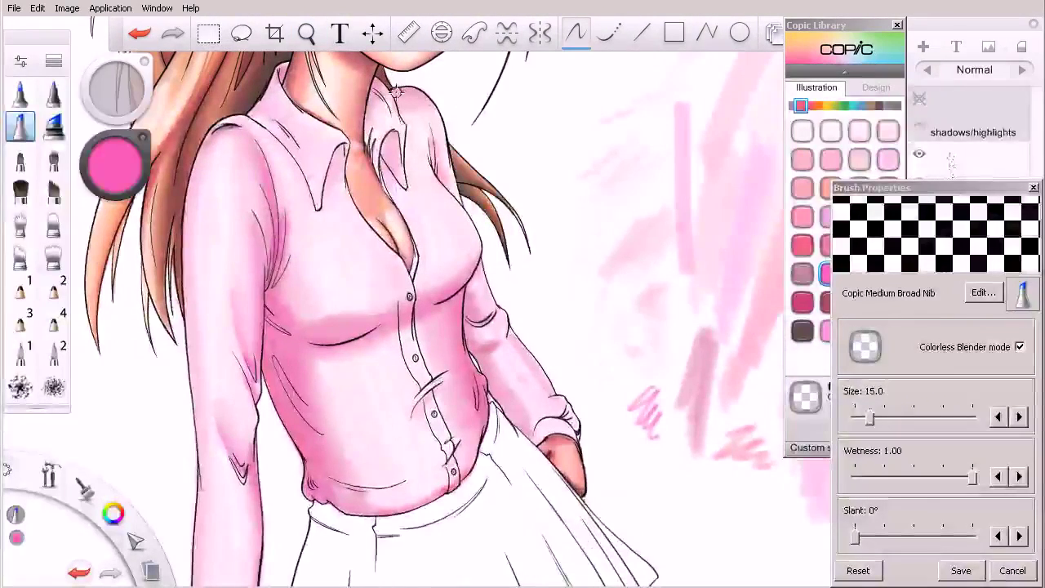
left_click(970, 347)
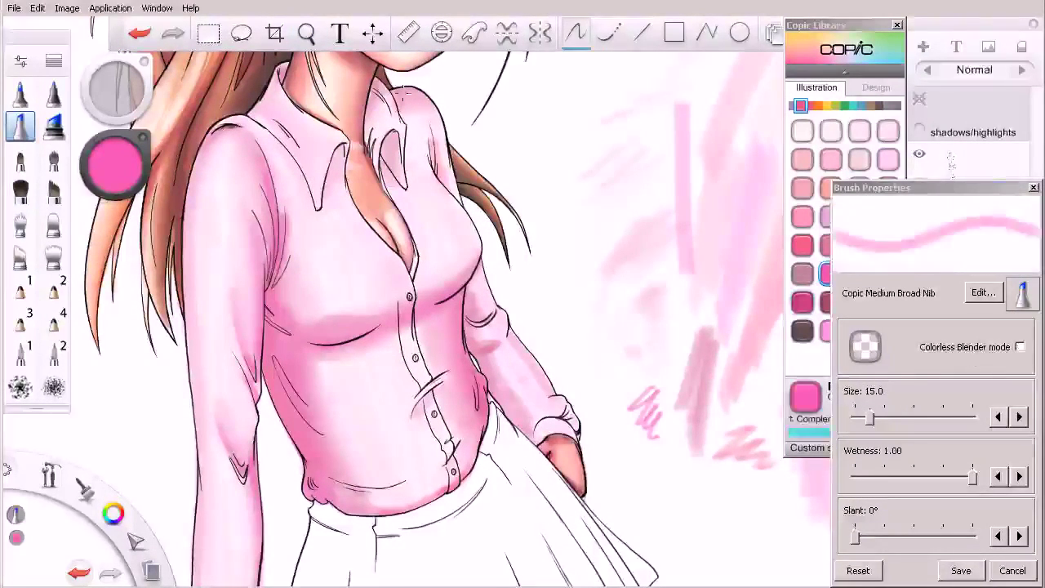
mouse_move(391, 104)
left_mouse_down()
mouse_move(428, 106)
mouse_move(410, 107)
mouse_move(398, 98)
mouse_move(424, 107)
mouse_move(400, 92)
left_mouse_up()
left_click_drag(434, 133, 426, 129)
mouse_move(435, 166)
left_mouse_down()
mouse_move(428, 129)
mouse_move(439, 176)
mouse_move(461, 196)
left_mouse_up()
mouse_move(469, 319)
left_mouse_down()
mouse_move(467, 291)
mouse_move(479, 349)
left_mouse_up()
left_click_drag(495, 387, 524, 418)
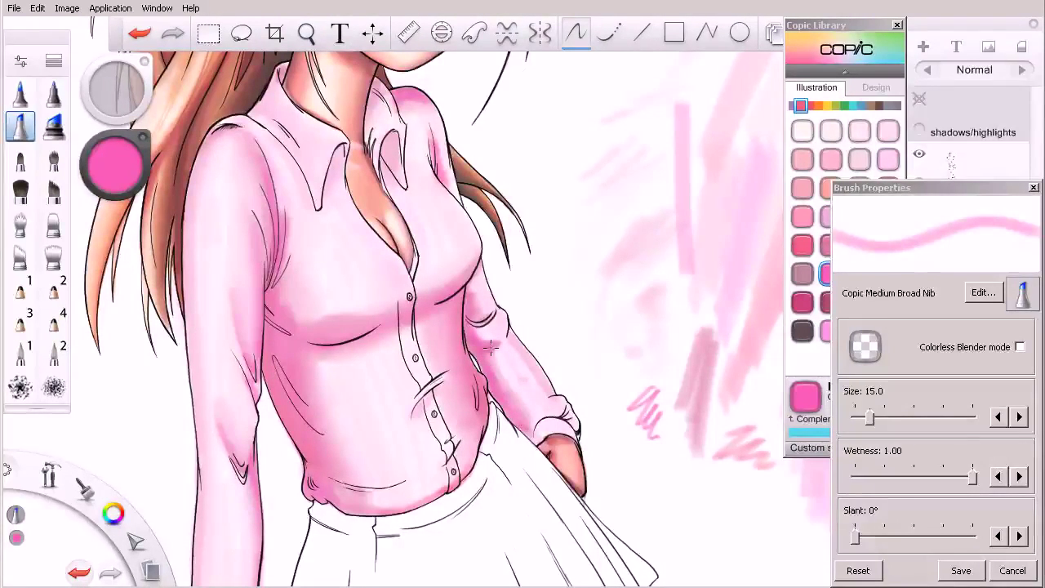
Step: Blend the shading along the far forearm with Colorless Blender mode
left_click(1019, 346)
left_click_drag(502, 370, 522, 409)
left_click_drag(493, 369, 510, 401)
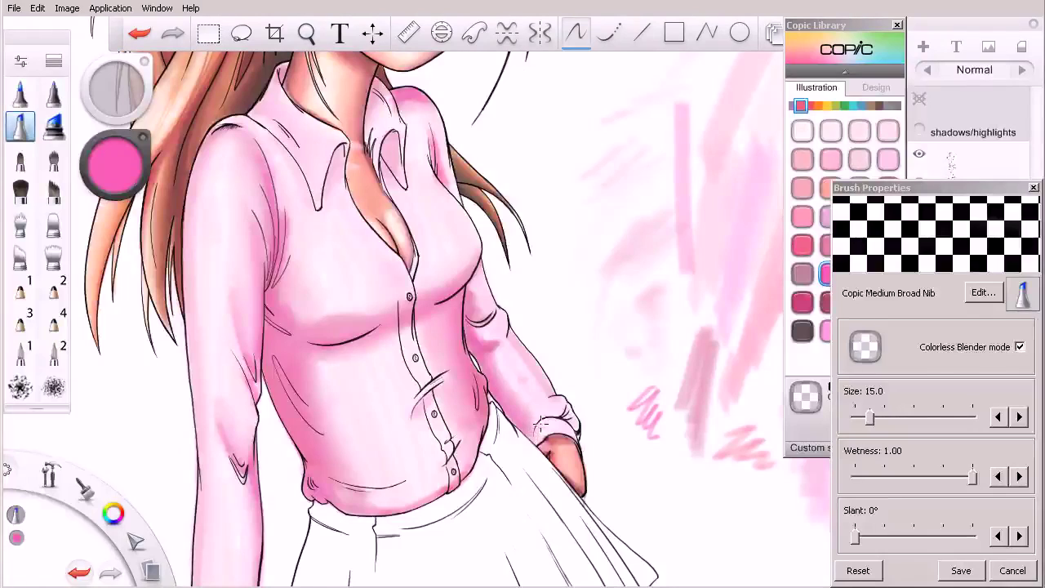
Step: Shade the far cuff, elbow fold and sleeve beside the bust in Cerise, and blend the far shoulder with the Colorless Blender
left_click(948, 353)
mouse_move(551, 419)
left_mouse_down()
mouse_move(542, 438)
mouse_move(580, 419)
left_mouse_up()
mouse_move(512, 328)
left_mouse_down()
mouse_move(551, 386)
mouse_move(545, 326)
mouse_move(484, 280)
mouse_move(484, 261)
mouse_move(494, 292)
left_mouse_up()
mouse_move(478, 246)
left_mouse_down()
mouse_move(469, 301)
mouse_move(475, 266)
mouse_move(467, 282)
left_mouse_up()
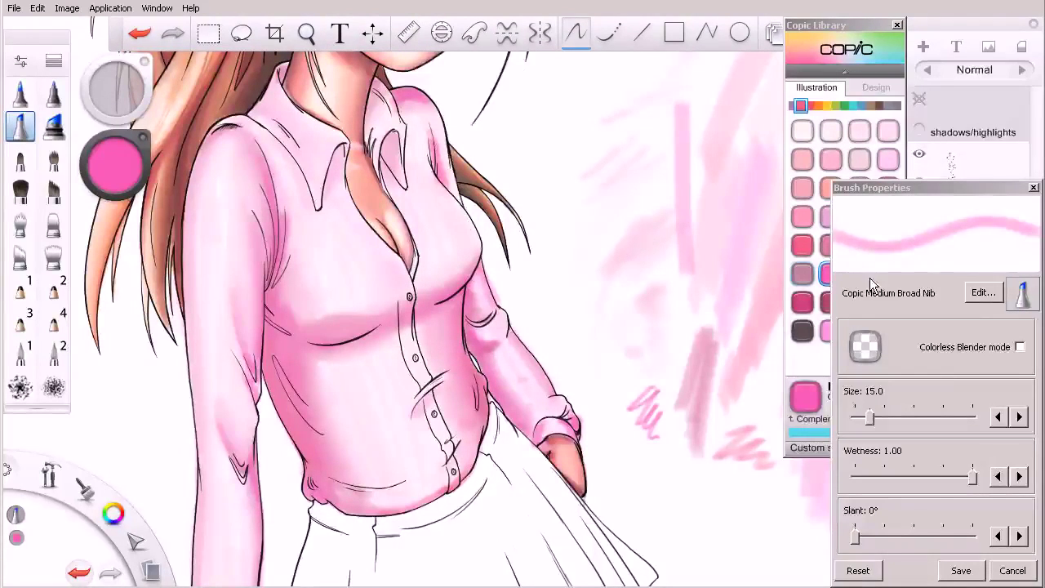
left_click(1020, 346)
left_click_drag(427, 121, 447, 189)
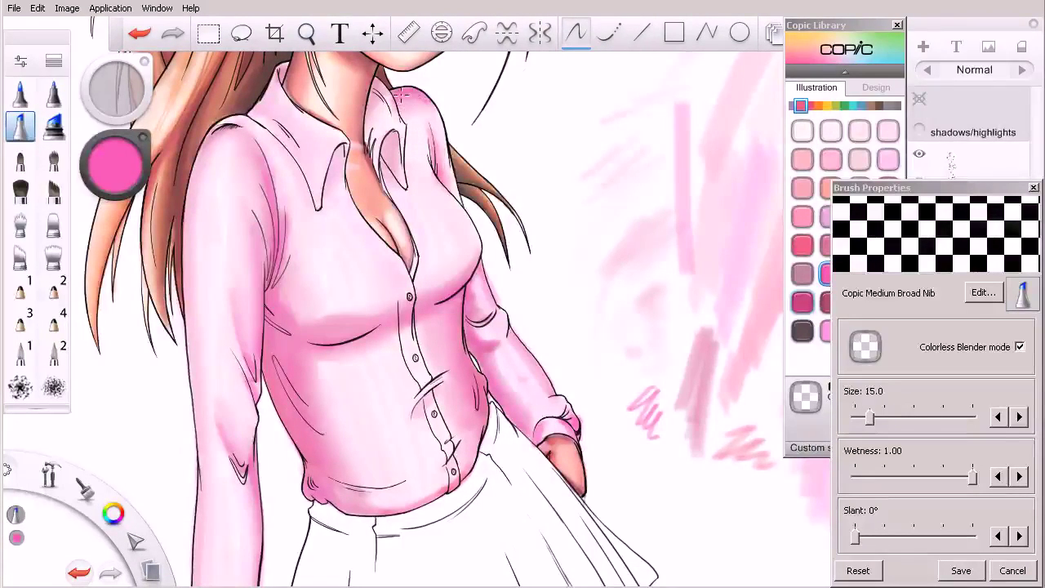
Step: Test Hollyhock (RV55) without Colorless Blender mode beside the figure and on the far shoulder, and undo the last stroke
left_click(850, 113)
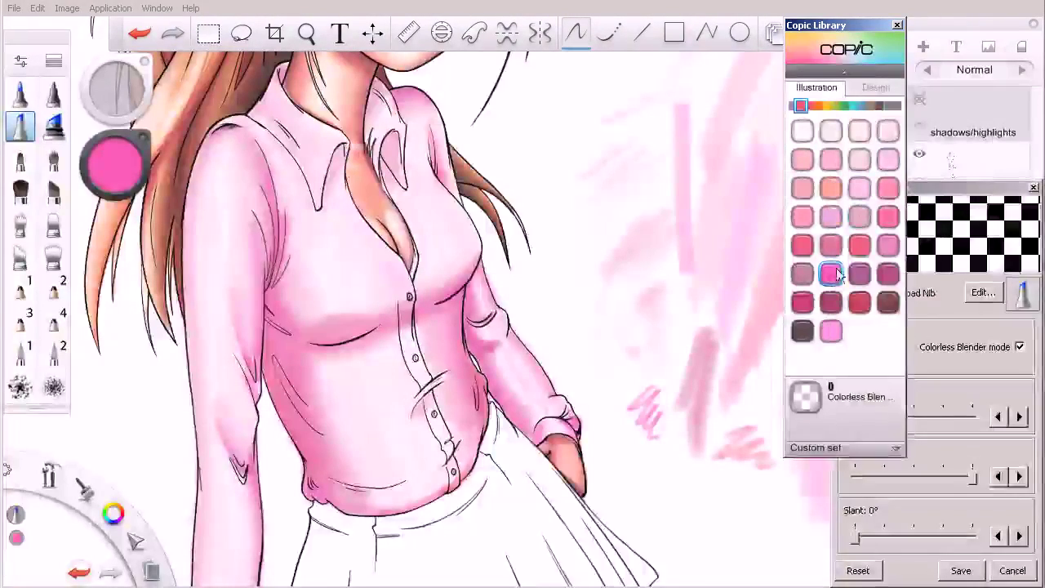
left_click(888, 245)
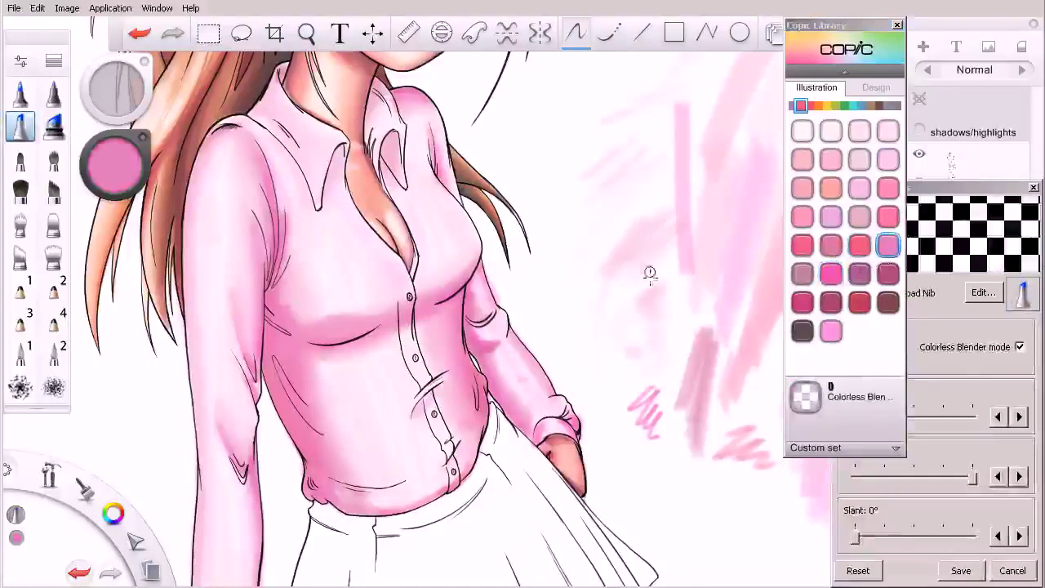
left_click(1020, 347)
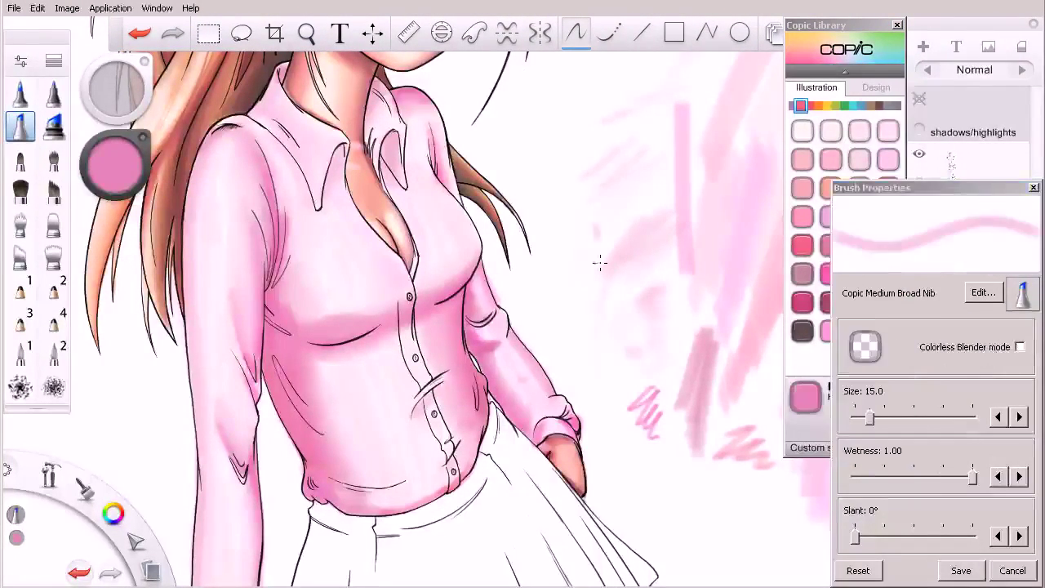
left_click_drag(599, 262, 604, 285)
left_click_drag(612, 239, 622, 352)
left_click_drag(429, 105, 439, 119)
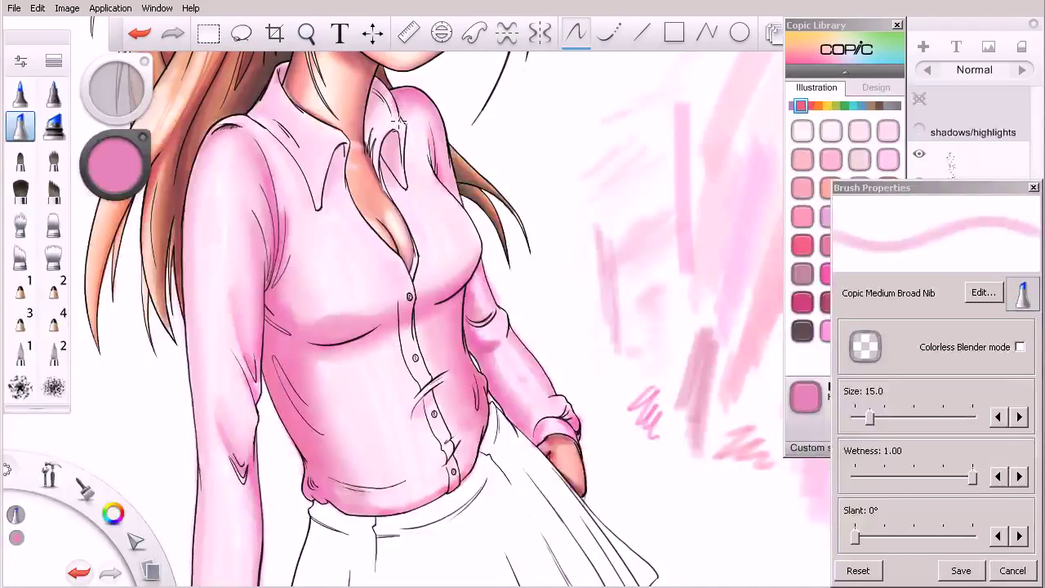
key("ctrl+z")
Step: Tint the far upper sleeve with Begonia (RV63) and the far elbow fold with Pure Pink (RV23)
left_click(871, 92)
left_click(820, 89)
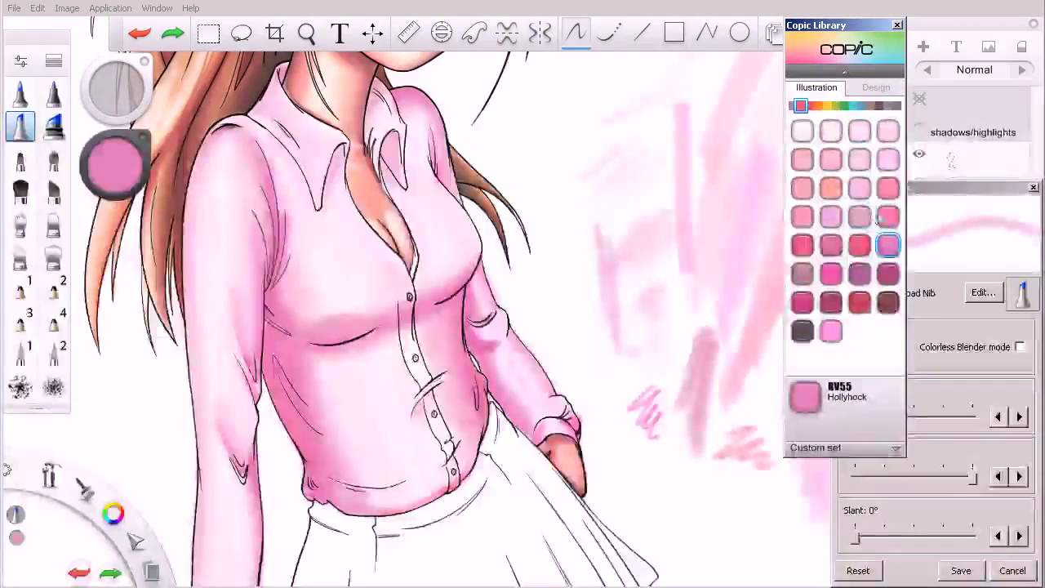
left_click(831, 217)
left_click_drag(472, 273, 478, 323)
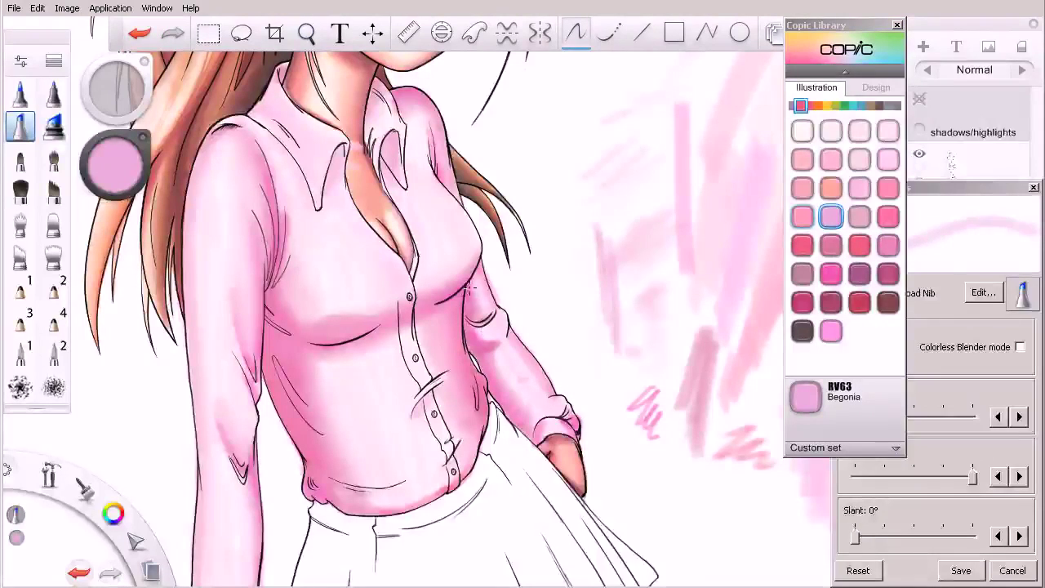
left_click_drag(482, 286, 493, 313)
left_click_drag(477, 278, 486, 294)
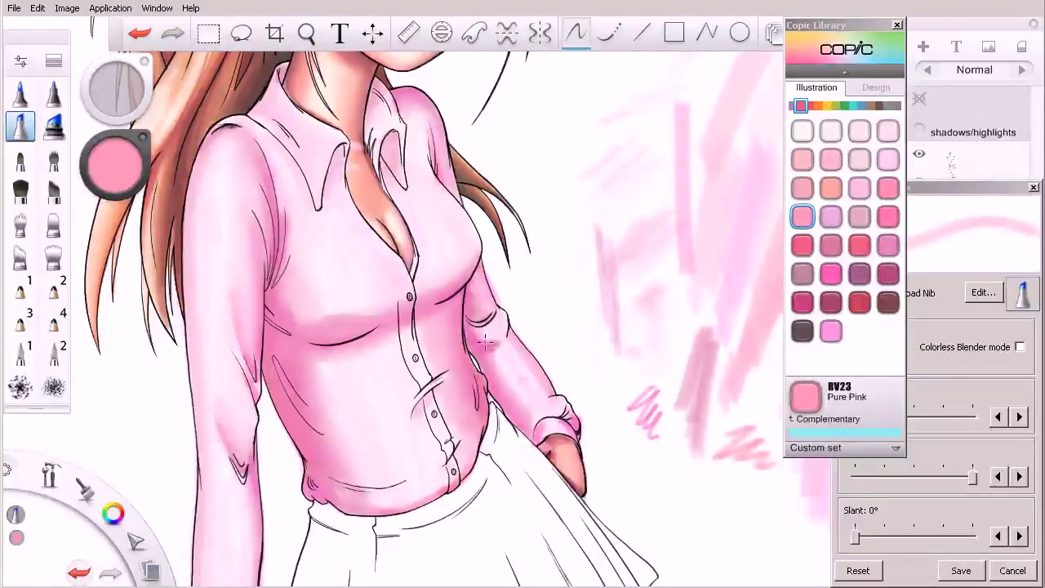
left_click_drag(505, 321, 495, 346)
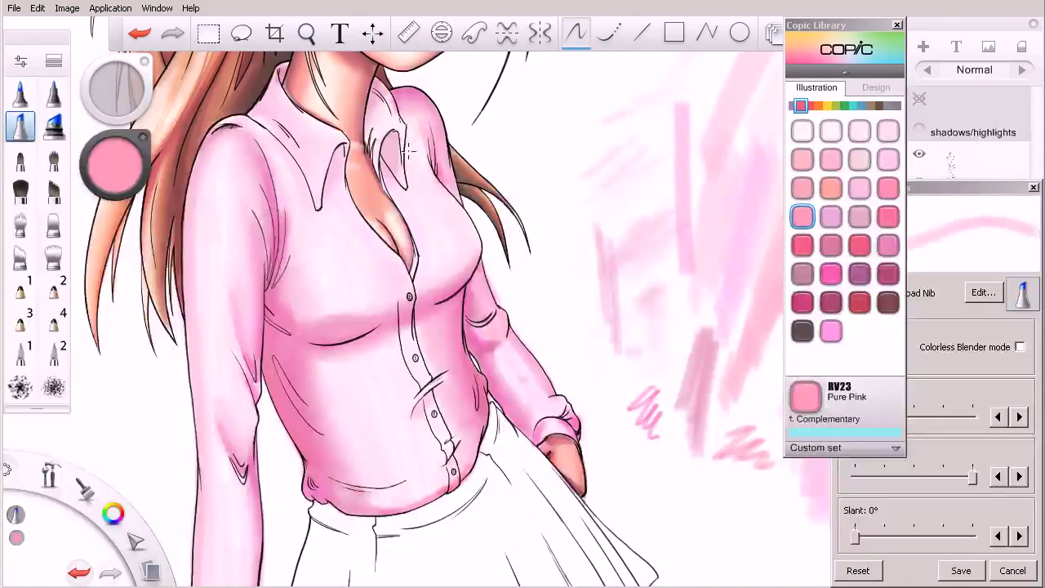
Step: Enlarge the marker and try a Pure Pink stroke on the far shoulder beside the collar, undoing it
key("bracketright")
key("bracketright")
key("bracketright")
key("bracketright")
key("bracketright")
key("bracketright")
key("bracketright")
key("bracketright")
mouse_move(422, 106)
left_mouse_down()
mouse_move(406, 98)
mouse_move(411, 113)
left_mouse_up()
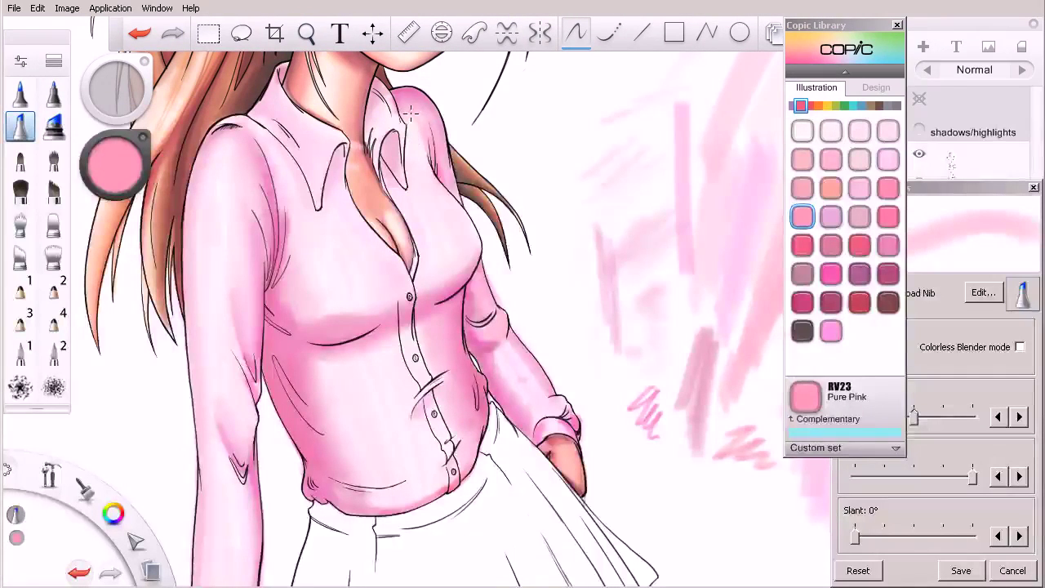
key("ctrl+z")
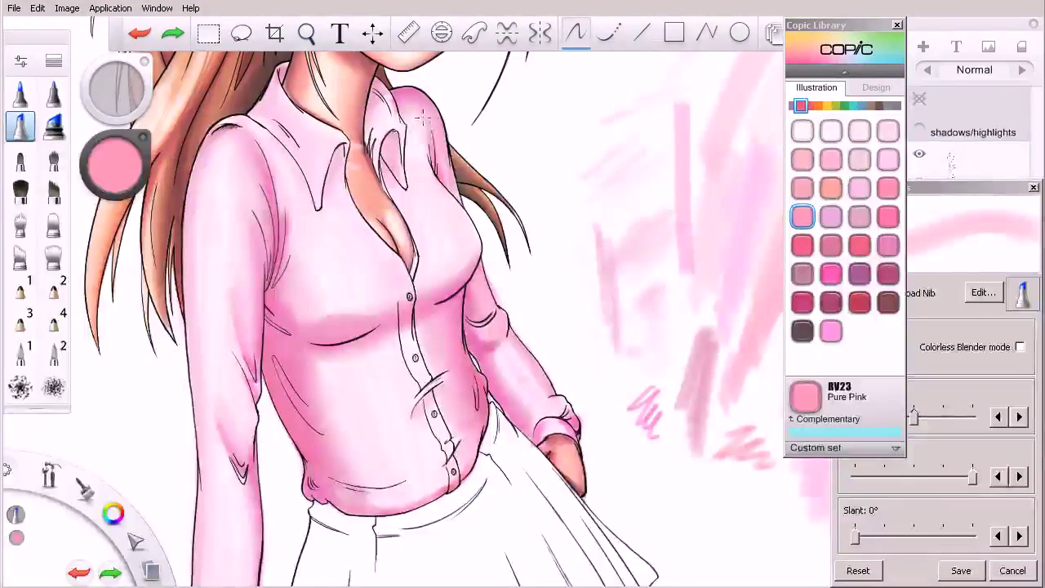
Step: Tint the far shoulder, the far side of the chest and the far forearm in Pure Pink with the large marker
key("bracketright")
key("bracketright")
key("bracketleft")
left_click_drag(410, 107, 451, 184)
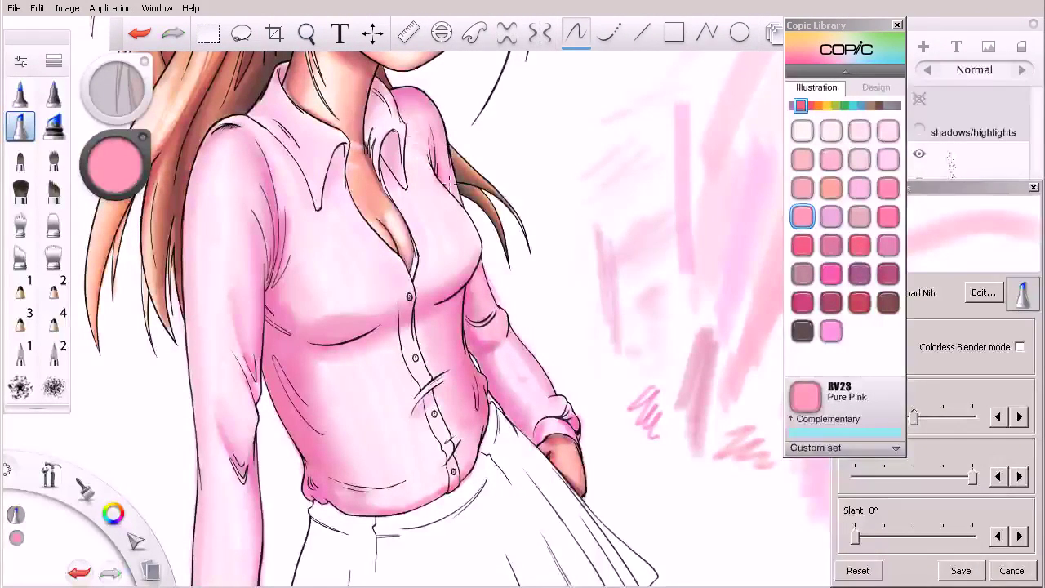
left_click_drag(413, 133, 462, 201)
left_click_drag(412, 145, 473, 231)
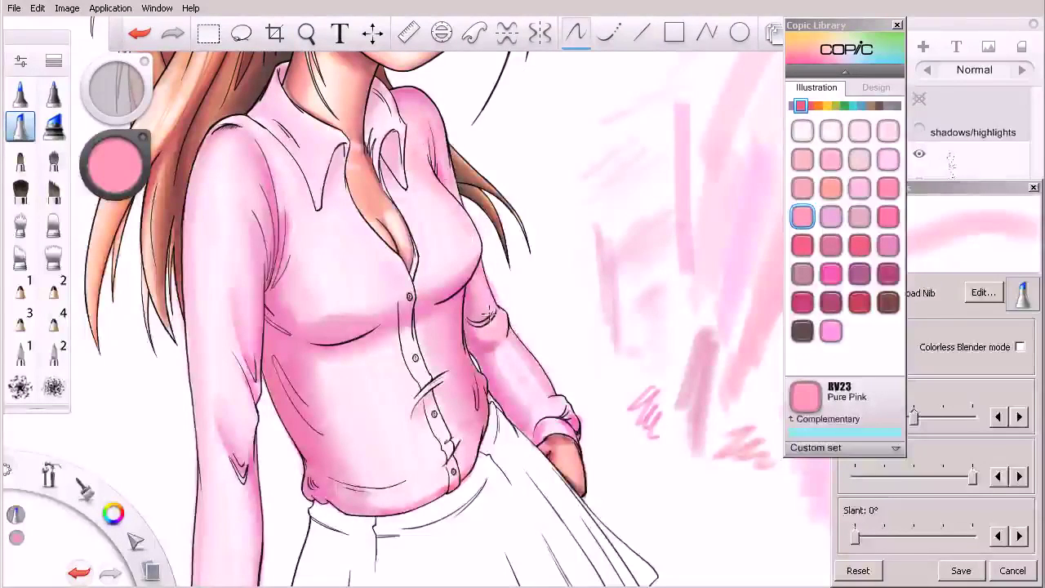
mouse_move(497, 341)
left_mouse_down()
mouse_move(542, 427)
mouse_move(506, 354)
mouse_move(535, 378)
mouse_move(551, 417)
mouse_move(548, 400)
mouse_move(532, 416)
mouse_move(561, 409)
mouse_move(562, 397)
mouse_move(555, 418)
mouse_move(540, 344)
mouse_move(573, 380)
mouse_move(567, 428)
left_mouse_up()
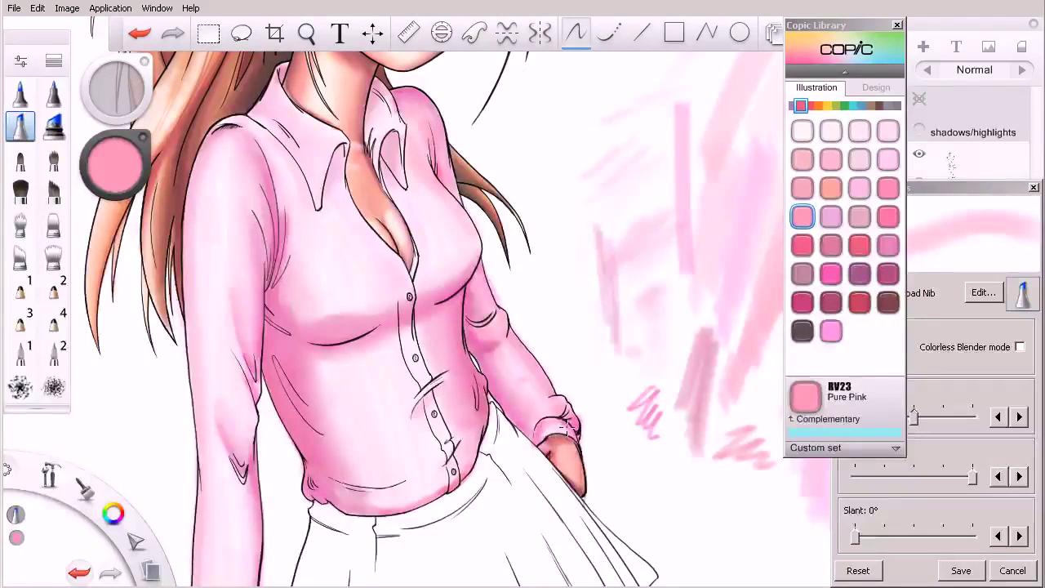
Step: Test Raspberry (RV66) beside the figure and shade the far sleeve, the far bust's lower edge and the far side below it at size 10
left_click(858, 275)
left_click_drag(595, 280, 592, 358)
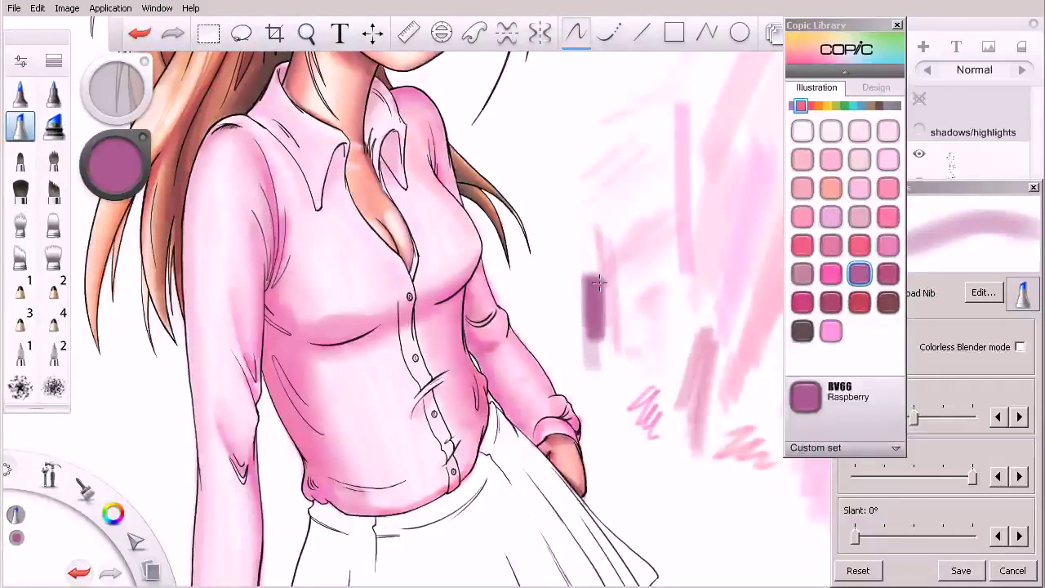
key("bracketleft")
key("bracketleft")
key("bracketleft")
key("bracketleft")
key("bracketleft")
key("bracketleft")
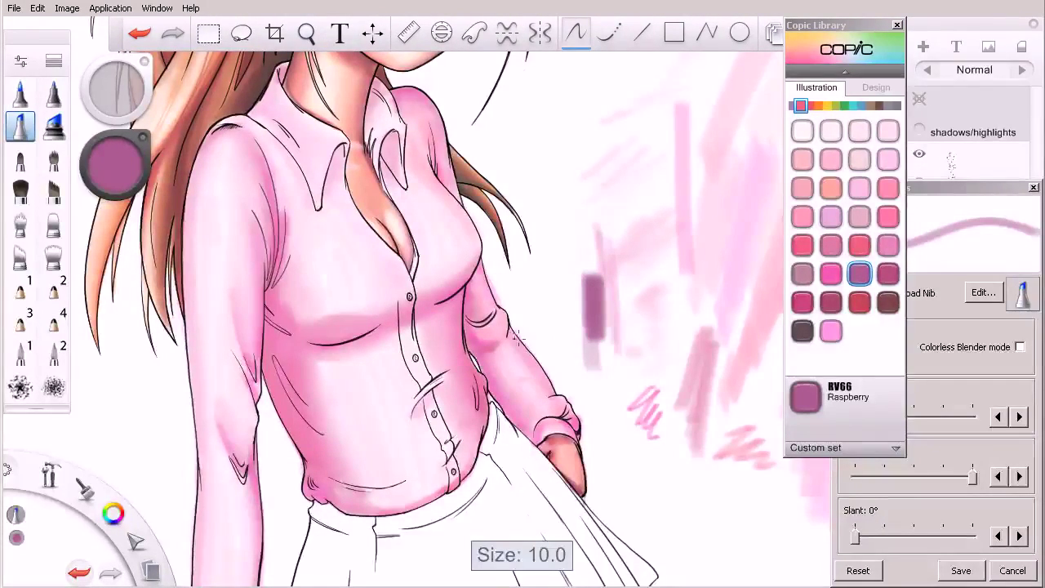
left_click_drag(516, 332, 559, 400)
mouse_move(532, 358)
left_mouse_down()
mouse_move(498, 327)
mouse_move(481, 353)
mouse_move(506, 408)
mouse_move(463, 328)
mouse_move(480, 356)
mouse_move(469, 302)
mouse_move(463, 321)
mouse_move(467, 297)
mouse_move(466, 331)
mouse_move(459, 292)
left_mouse_up()
mouse_move(458, 329)
left_mouse_down()
mouse_move(473, 403)
mouse_move(460, 287)
mouse_move(473, 379)
mouse_move(454, 293)
mouse_move(454, 325)
mouse_move(469, 357)
left_mouse_up()
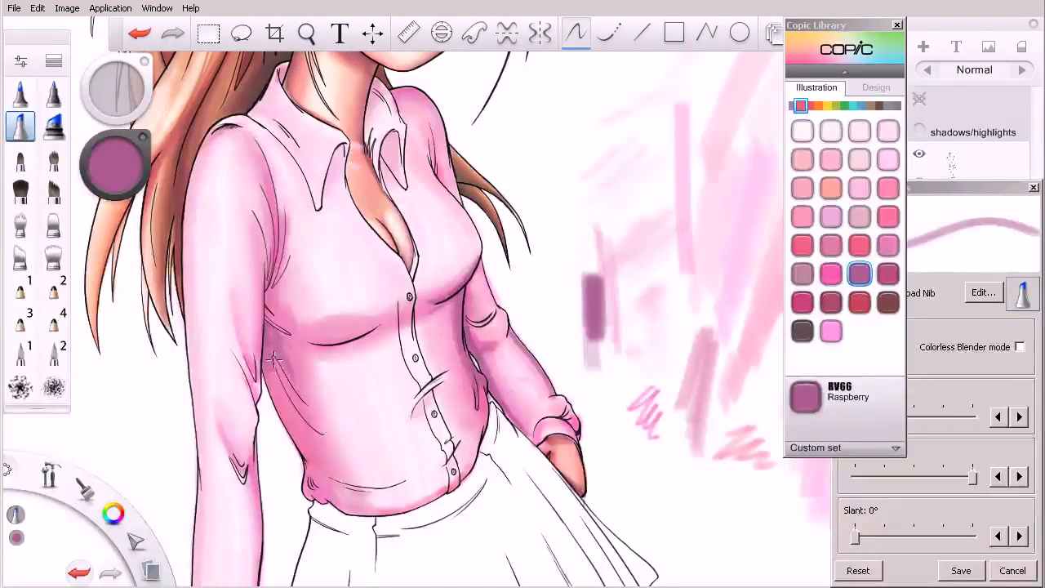
Step: Shade the blouse's near side below the bust in Raspberry at size 20 and blend it with Colorless Blender mode
key("]")
key("]")
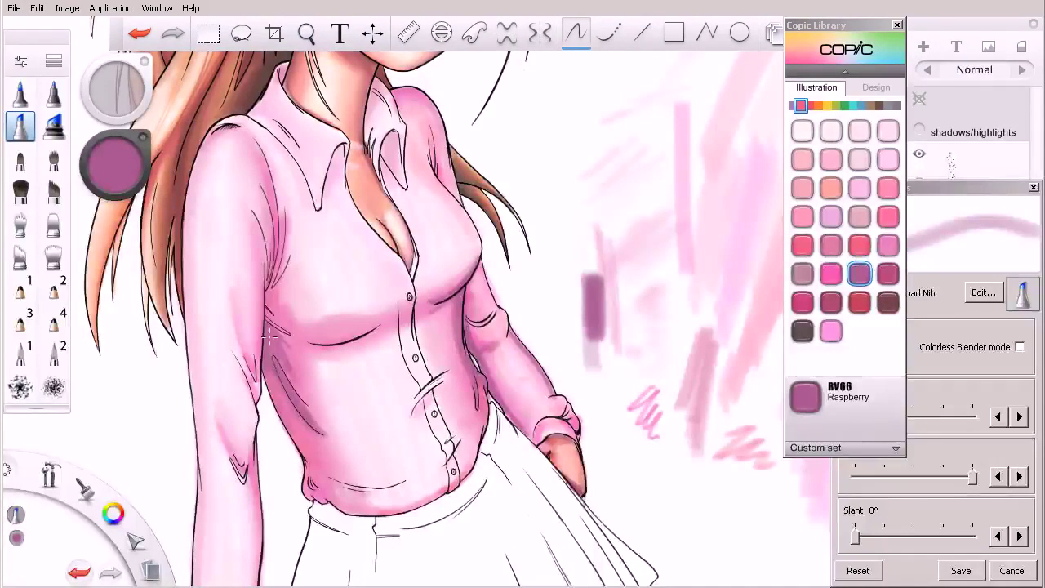
left_click(1002, 347)
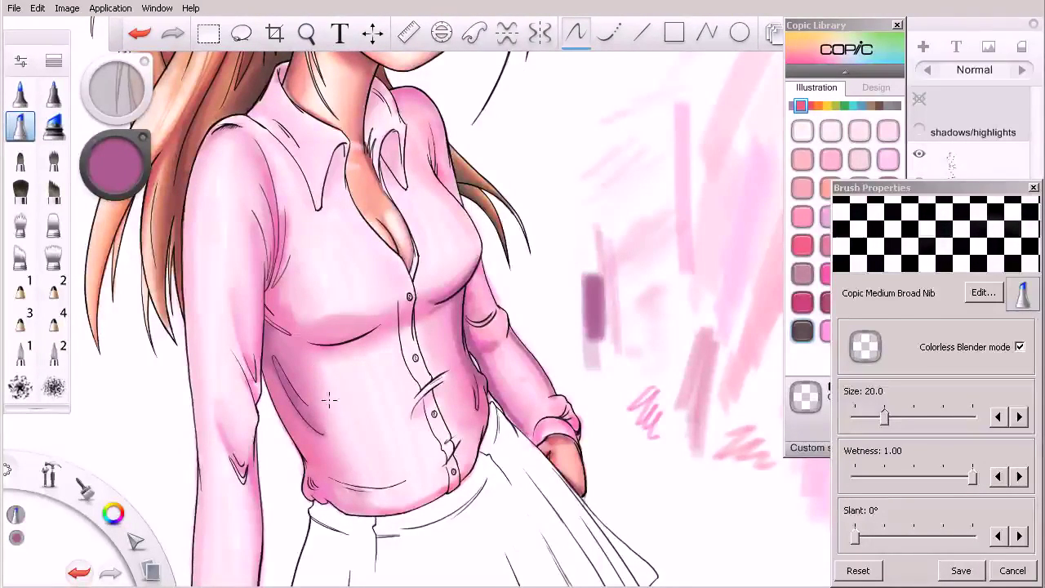
Step: Deepen the near underarm in Raspberry, and darken the far waist edge and inner far forearm at size 10
left_click(935, 348)
left_click(272, 294)
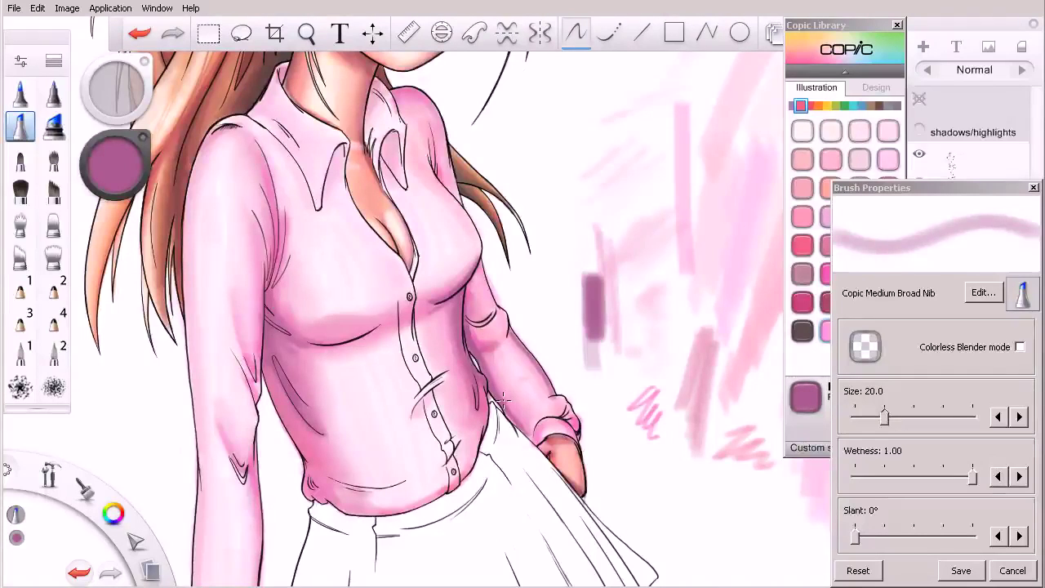
key("[")
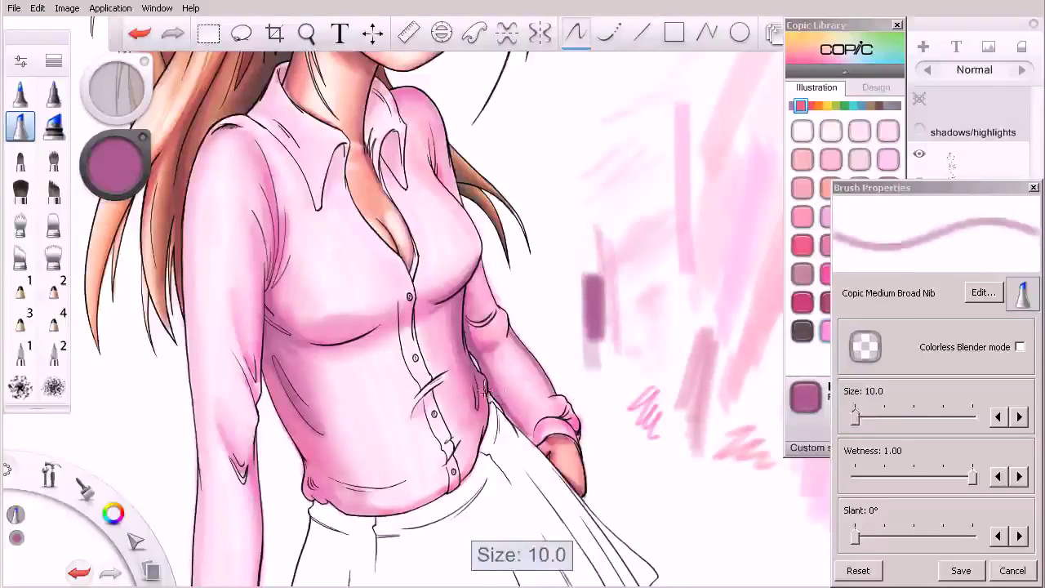
mouse_move(489, 418)
left_mouse_down()
mouse_move(462, 476)
mouse_move(473, 438)
mouse_move(475, 449)
left_mouse_up()
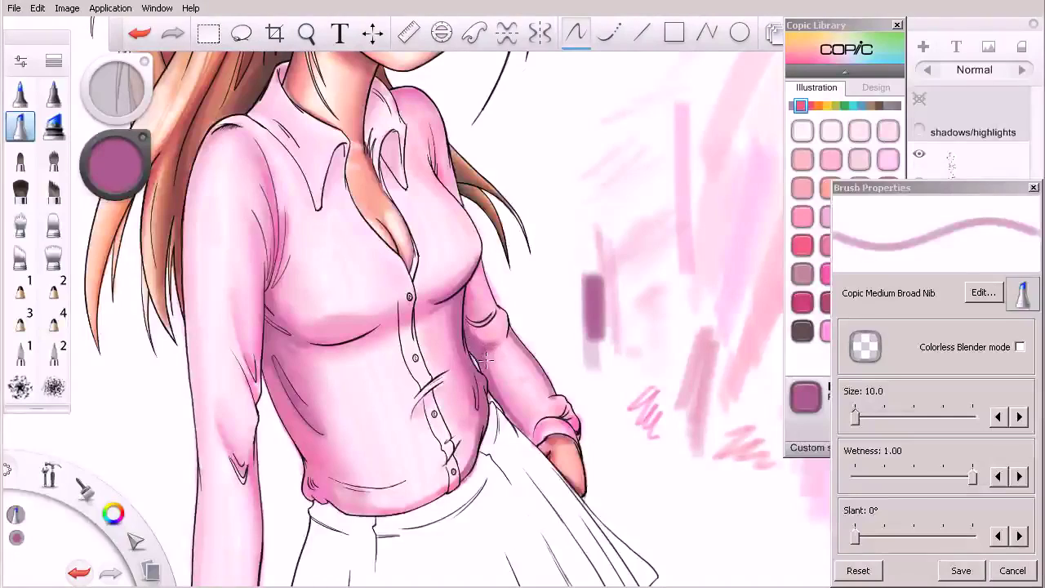
mouse_move(493, 377)
left_mouse_down()
mouse_move(514, 416)
mouse_move(531, 408)
left_mouse_up()
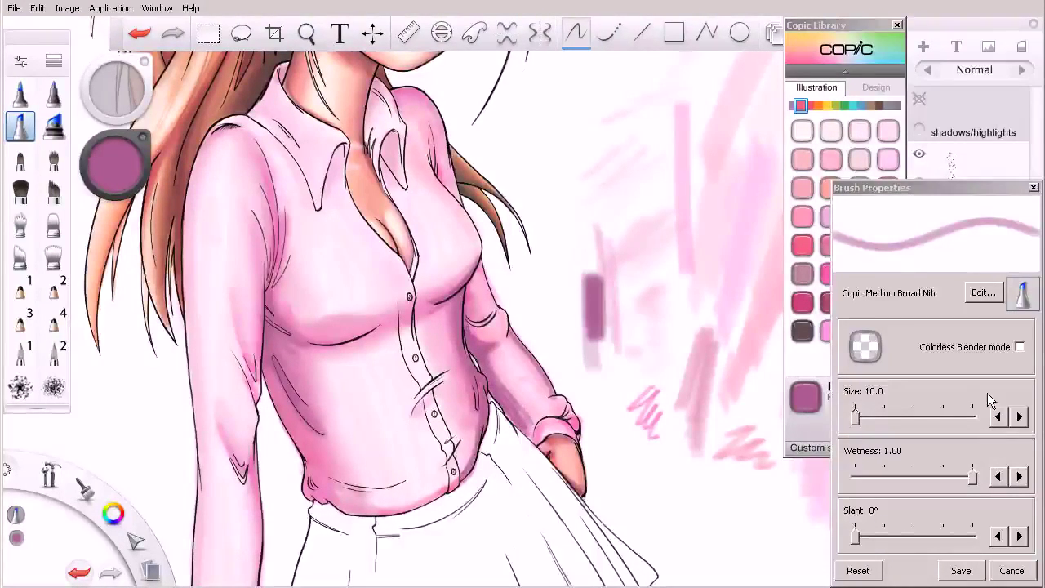
Step: Smooth the Raspberry shading on the far forearm and waist with Colorless Blender mode at size 20
left_click(1020, 346)
key("bracketright")
key("bracketright")
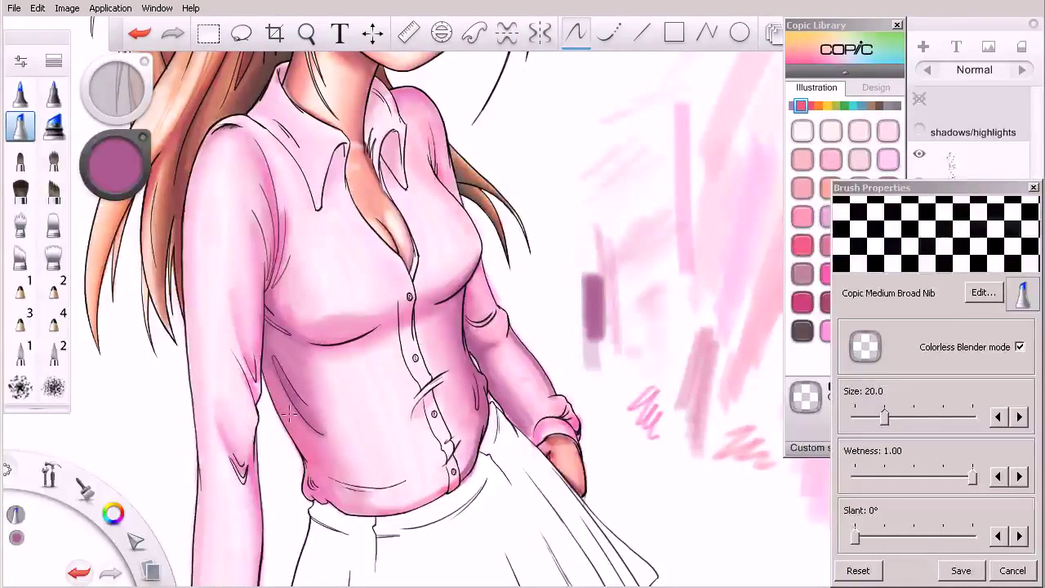
Step: Test Fuchsia (RV09) as a swatch beside the figure with Colorless Blender mode off
scroll(420, 452, "down", 4)
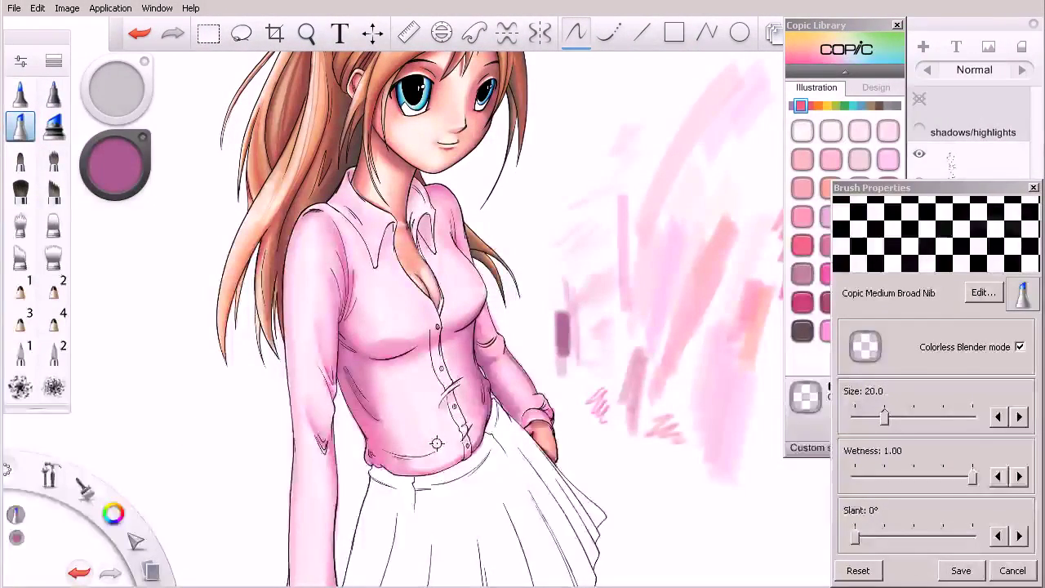
left_click(875, 108)
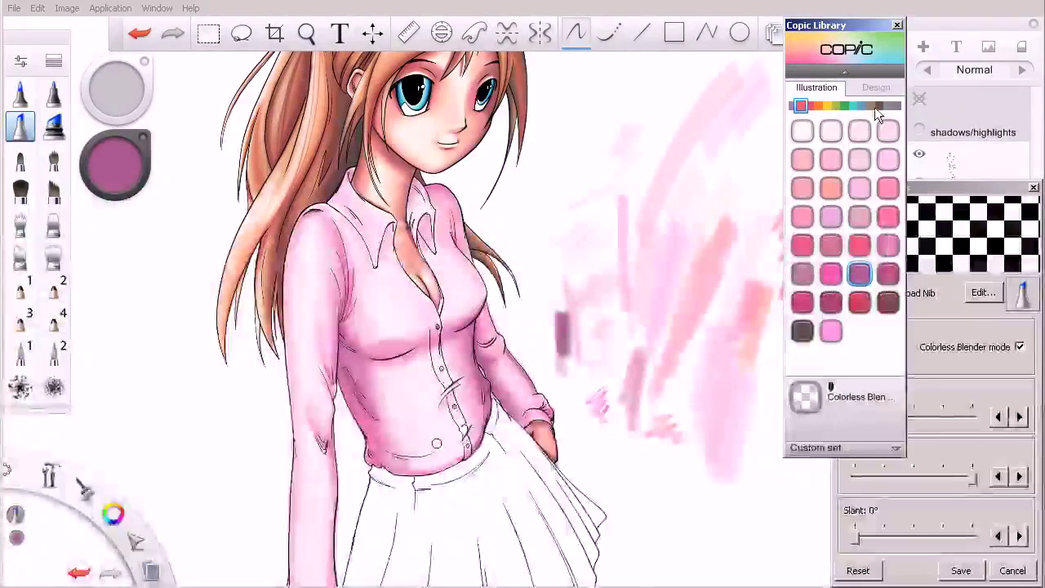
left_click(802, 302)
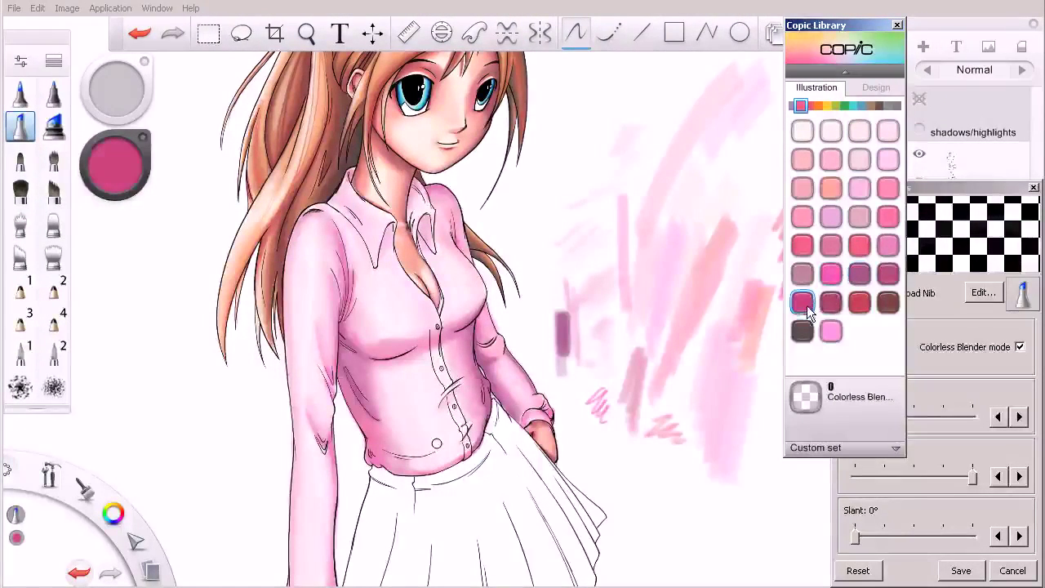
left_click_drag(664, 426, 683, 439)
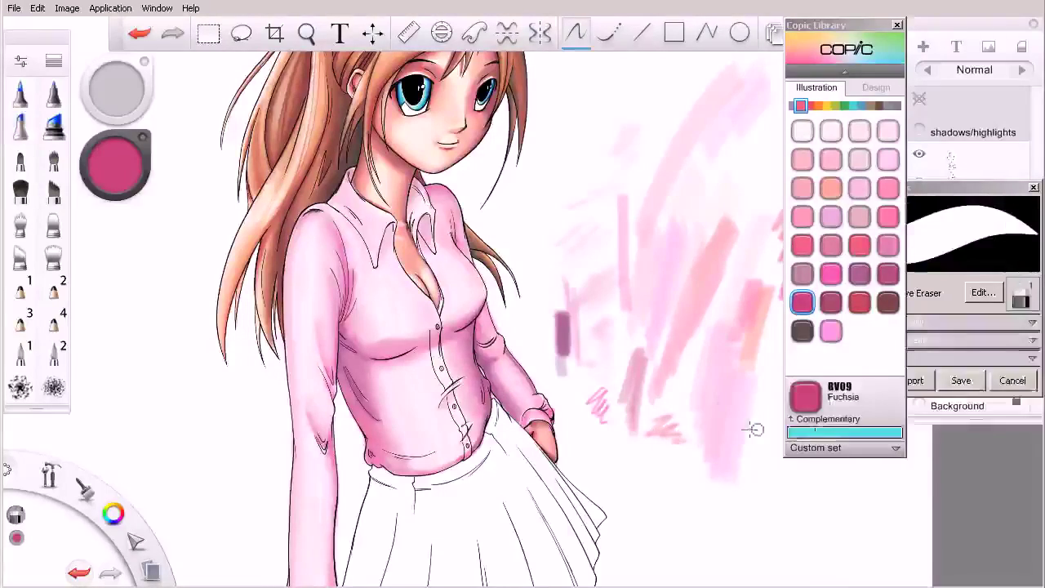
left_click(1019, 348)
mouse_move(651, 455)
left_mouse_down()
mouse_move(661, 470)
mouse_move(685, 454)
mouse_move(675, 483)
mouse_move(683, 454)
left_mouse_up()
Step: Try a Cerise (RV06) stroke at size 10 along the near sleeve's inner fold, undoing it in favor of Raspberry (RV66)
left_click(827, 276)
key("space")
mouse_move(378, 365)
left_mouse_down()
mouse_move(418, 366)
mouse_move(338, 345)
mouse_move(354, 414)
left_mouse_up()
left_click_drag(341, 255, 335, 308)
key("bracketleft")
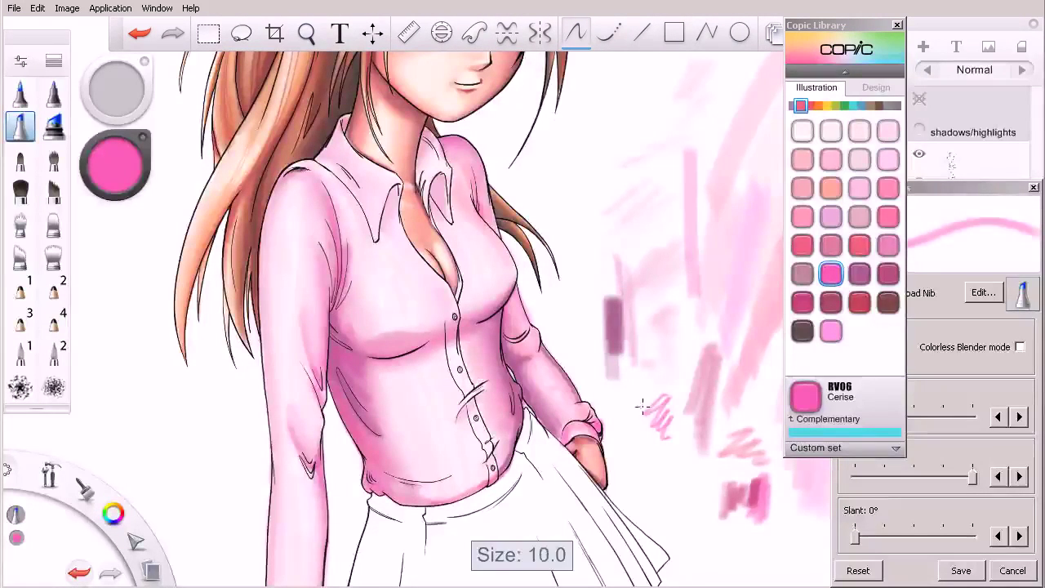
left_click_drag(335, 263, 326, 308)
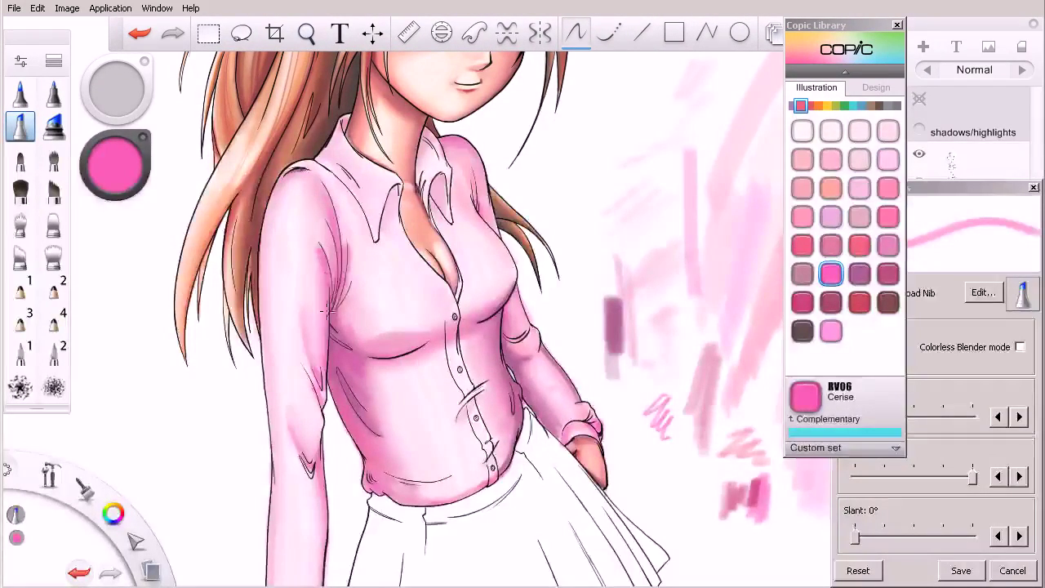
left_click(860, 275)
key("ctrl+z")
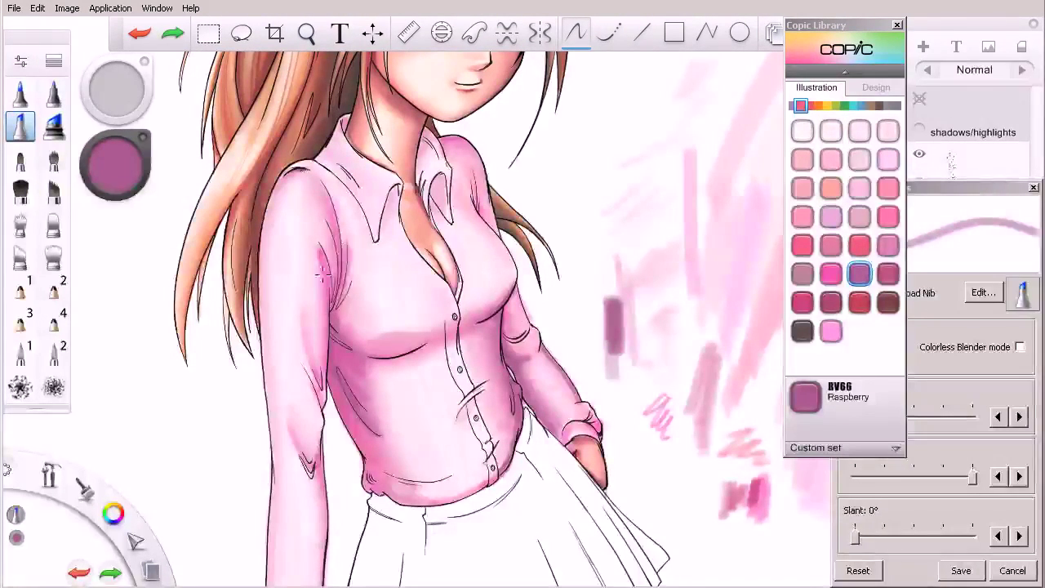
Step: Shade the near sleeve's inner edge, armhole folds and shoulder seam in Raspberry, undoing one misplaced stroke
mouse_move(329, 301)
left_mouse_down()
mouse_move(322, 270)
mouse_move(332, 304)
mouse_move(320, 356)
left_mouse_up()
left_click_drag(322, 399, 314, 341)
key("ctrl+z")
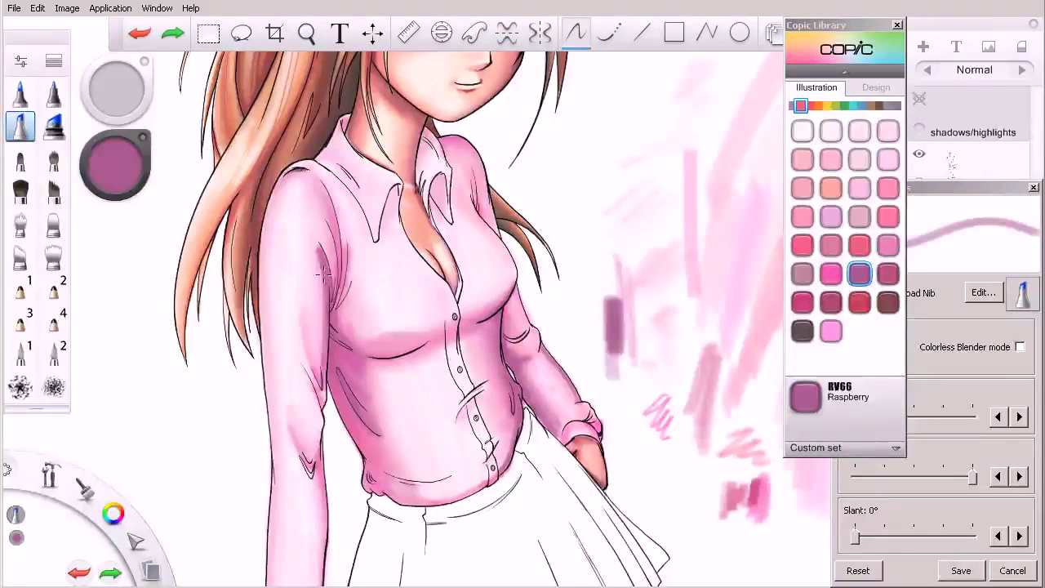
mouse_move(315, 370)
left_mouse_down()
mouse_move(299, 303)
mouse_move(316, 370)
mouse_move(328, 334)
mouse_move(318, 396)
left_mouse_up()
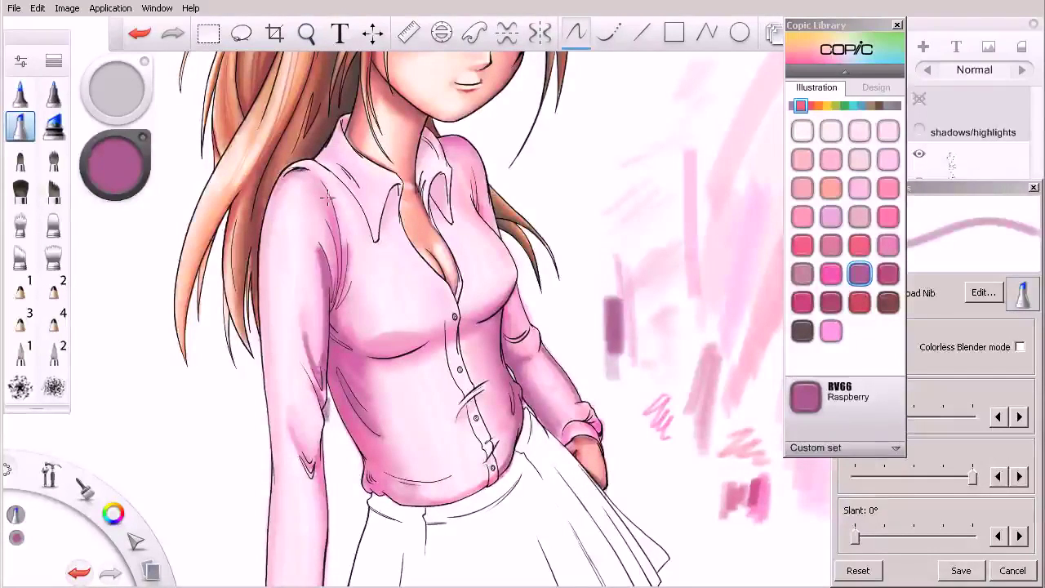
mouse_move(334, 301)
left_mouse_down()
mouse_move(334, 248)
mouse_move(336, 319)
mouse_move(338, 300)
left_mouse_up()
mouse_move(298, 172)
left_mouse_down()
mouse_move(269, 208)
mouse_move(285, 169)
mouse_move(271, 209)
mouse_move(280, 171)
mouse_move(266, 223)
mouse_move(278, 181)
mouse_move(314, 176)
mouse_move(334, 219)
left_mouse_up()
mouse_move(333, 315)
left_mouse_down()
mouse_move(345, 295)
mouse_move(334, 317)
mouse_move(341, 302)
left_mouse_up()
Step: Darken the crease under the near bust and the near elbow fold in Raspberry
mouse_move(392, 348)
left_mouse_down()
mouse_move(345, 344)
mouse_move(362, 353)
mouse_move(427, 335)
mouse_move(345, 346)
mouse_move(390, 352)
mouse_move(430, 340)
mouse_move(363, 353)
mouse_move(444, 331)
mouse_move(393, 353)
left_mouse_up()
mouse_move(447, 329)
left_mouse_down()
mouse_move(422, 344)
mouse_move(478, 321)
mouse_move(433, 342)
mouse_move(508, 288)
mouse_move(477, 322)
mouse_move(377, 352)
left_mouse_up()
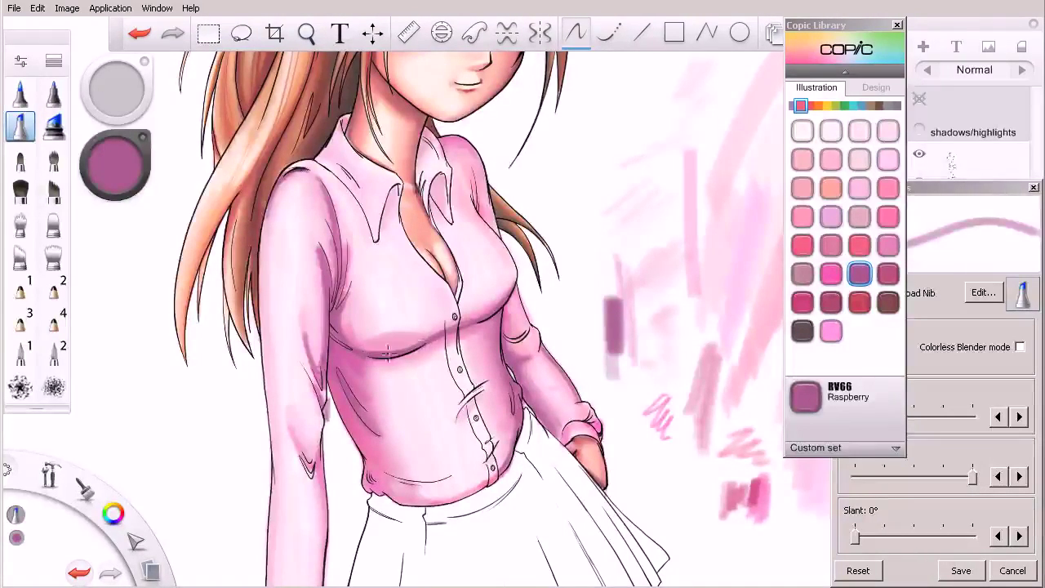
left_click_drag(297, 447, 312, 469)
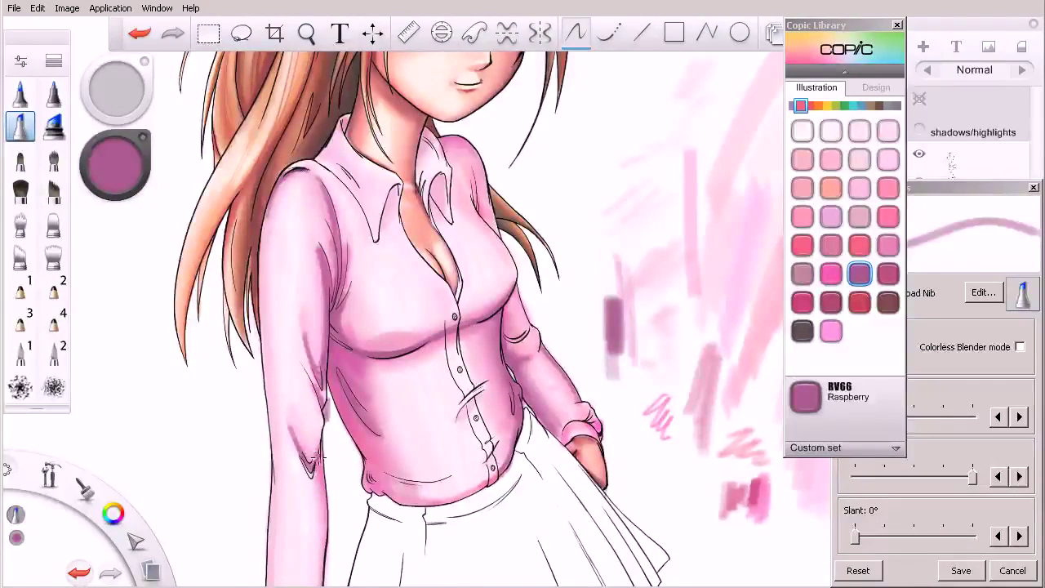
key("space")
left_click_drag(373, 416, 380, 317)
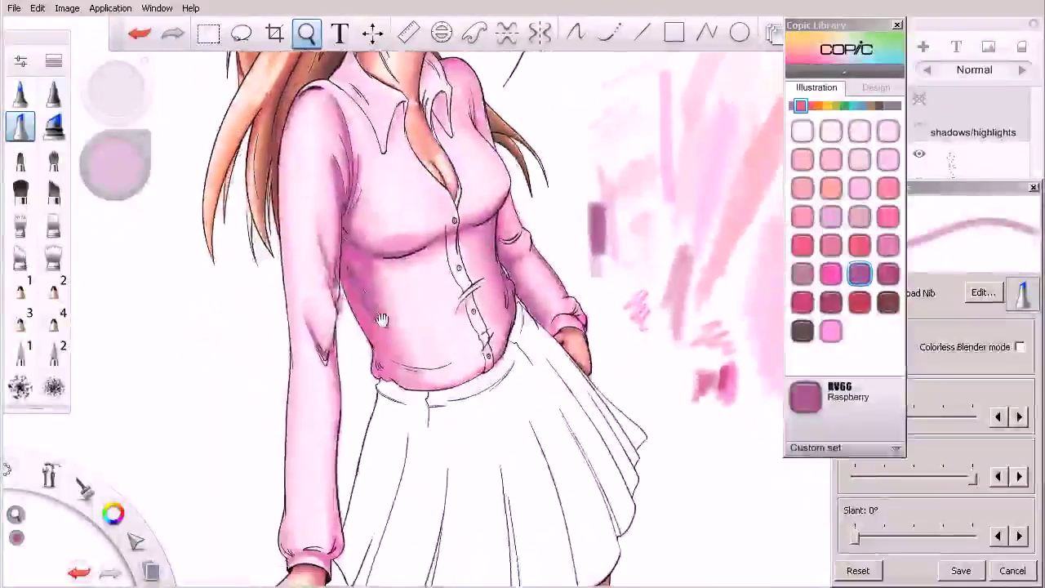
Step: Erase the stray color along the near forearm sleeve's inner edge
left_click_drag(337, 408, 335, 478)
key("space")
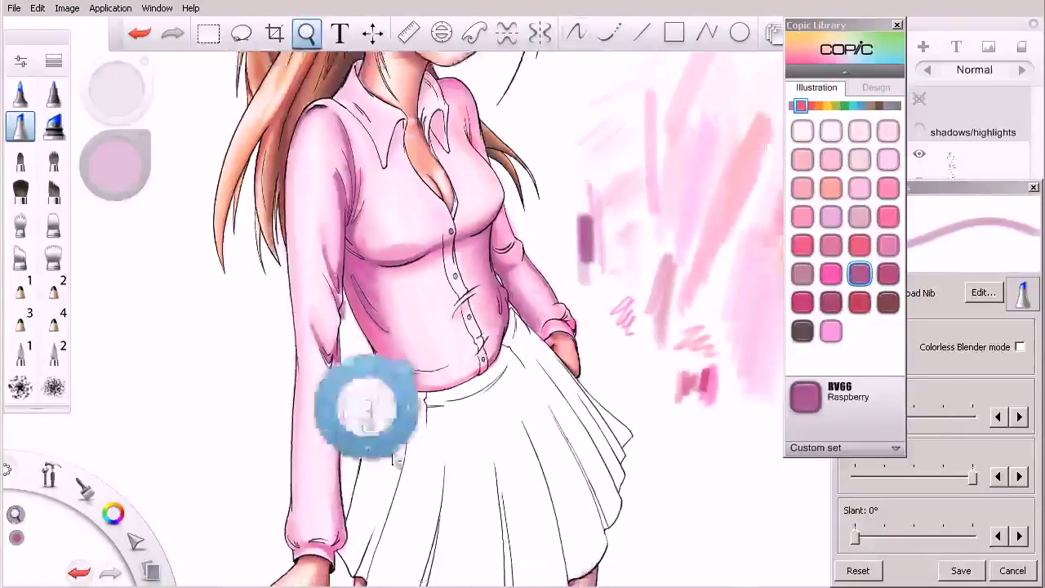
left_click_drag(368, 408, 383, 326)
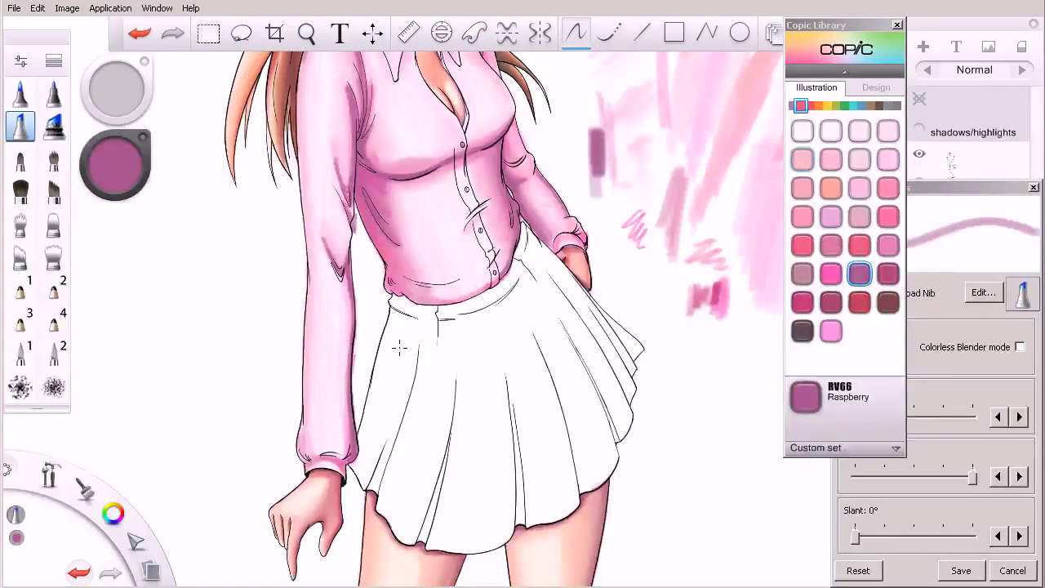
key("e")
left_click_drag(356, 355, 359, 390)
key("s")
key("space")
left_click_drag(611, 365, 602, 406)
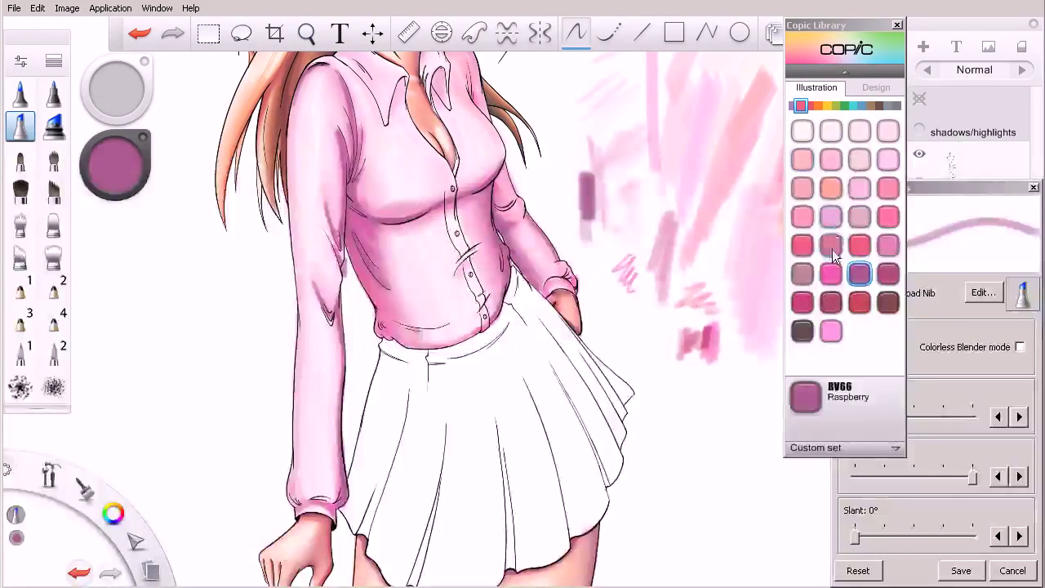
Step: Test Pure Pink (RV23) as swatches beside the figure, raising the marker size to 15
left_click(802, 217)
mouse_move(681, 415)
left_mouse_down()
mouse_move(693, 401)
mouse_move(679, 416)
left_mouse_up()
key("]")
key("]")
key("]")
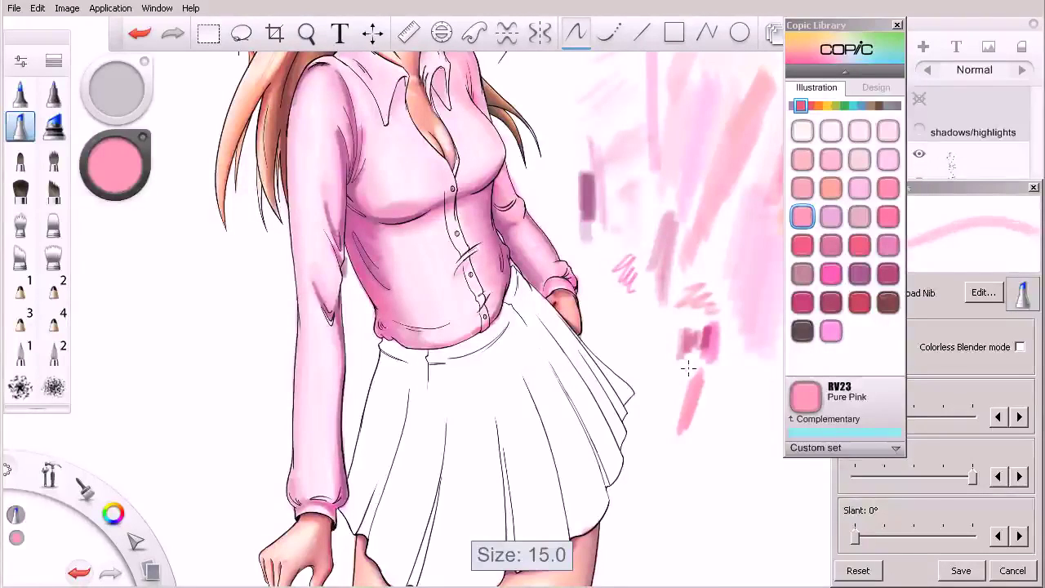
left_click_drag(718, 367, 709, 410)
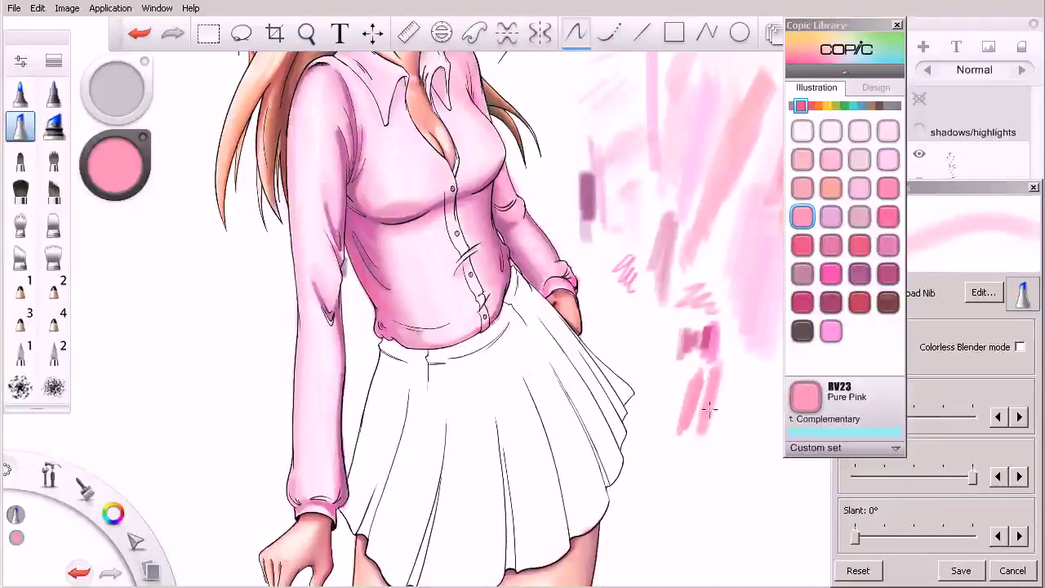
Step: Test Dog Rose Flower (RV25) and Begonia Pink (RV14) as swatches beside the Pure Pink ones
left_click(860, 245)
left_click_drag(737, 354, 710, 462)
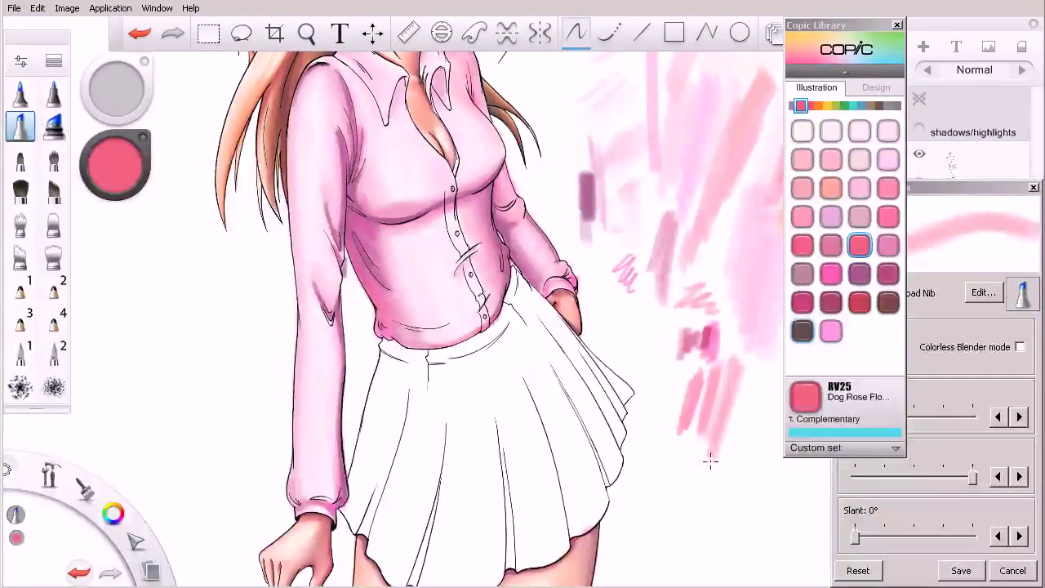
left_click(802, 245)
mouse_move(737, 397)
left_mouse_down()
mouse_move(728, 426)
mouse_move(753, 375)
mouse_move(721, 453)
left_mouse_up()
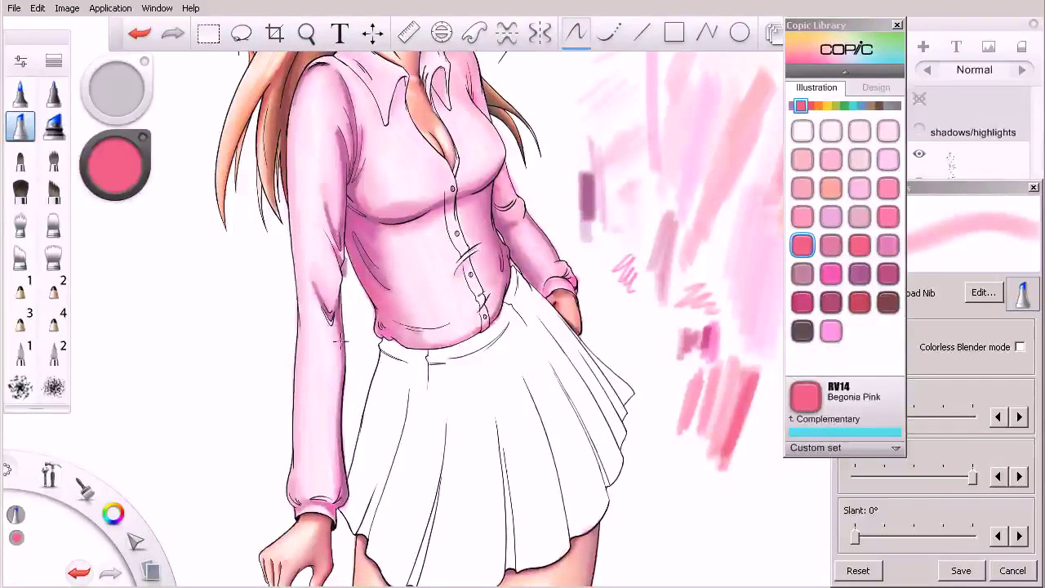
Step: Shade the inner and outer edges of the near forearm sleeve in Begonia Pink (RV14), undoing one misplaced stroke
left_click_drag(336, 338, 335, 483)
left_click_drag(328, 315, 331, 484)
key("ctrl+z")
left_click_drag(334, 357, 330, 487)
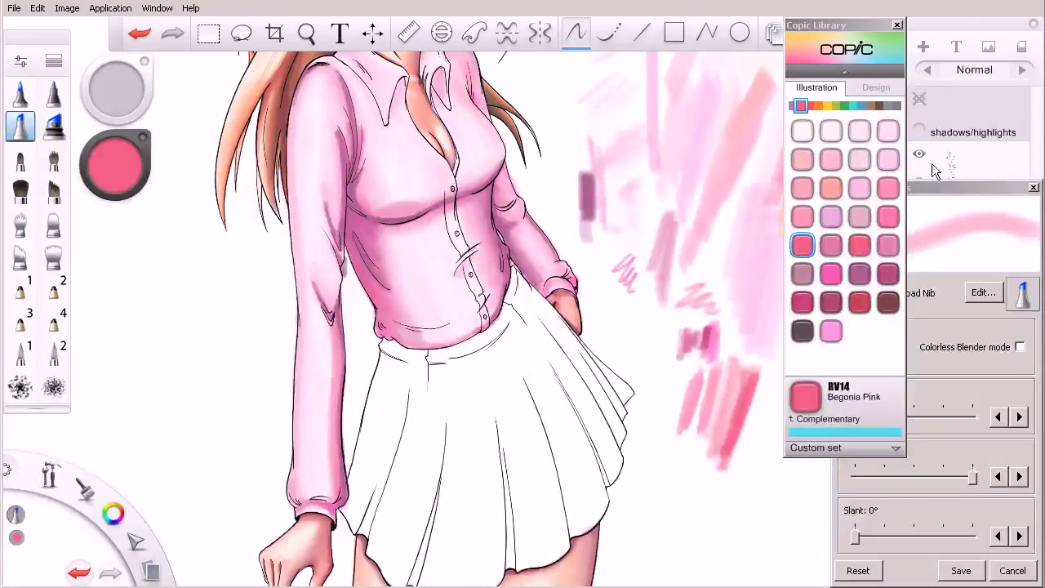
left_click(919, 99)
left_click(919, 99)
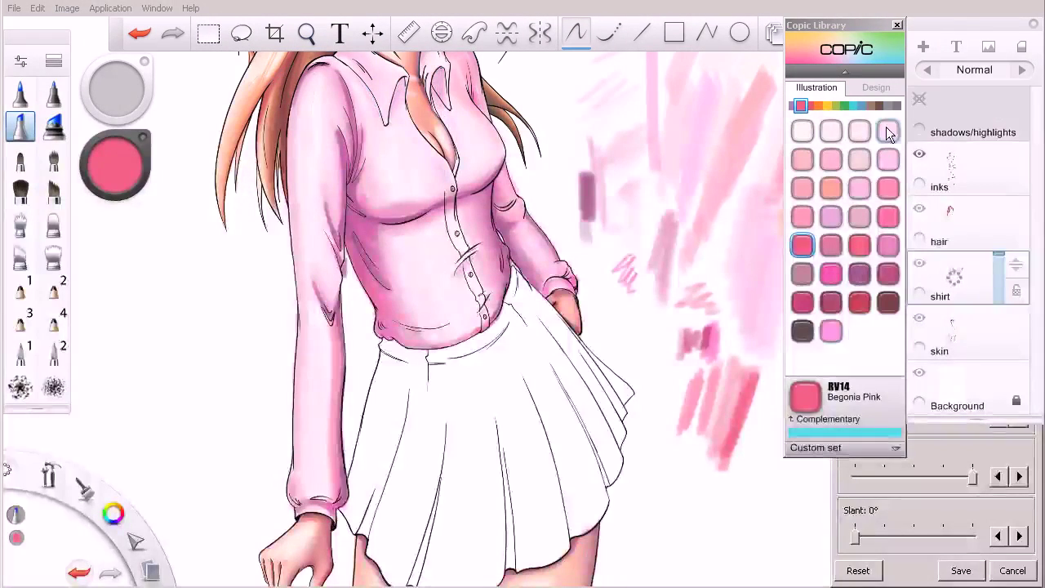
left_click_drag(301, 331, 301, 495)
Step: Show the shadows/highlights layer and shade the gathers above the near cuff in Begonia Pink, setting the nib slant to 123°
left_click(920, 99)
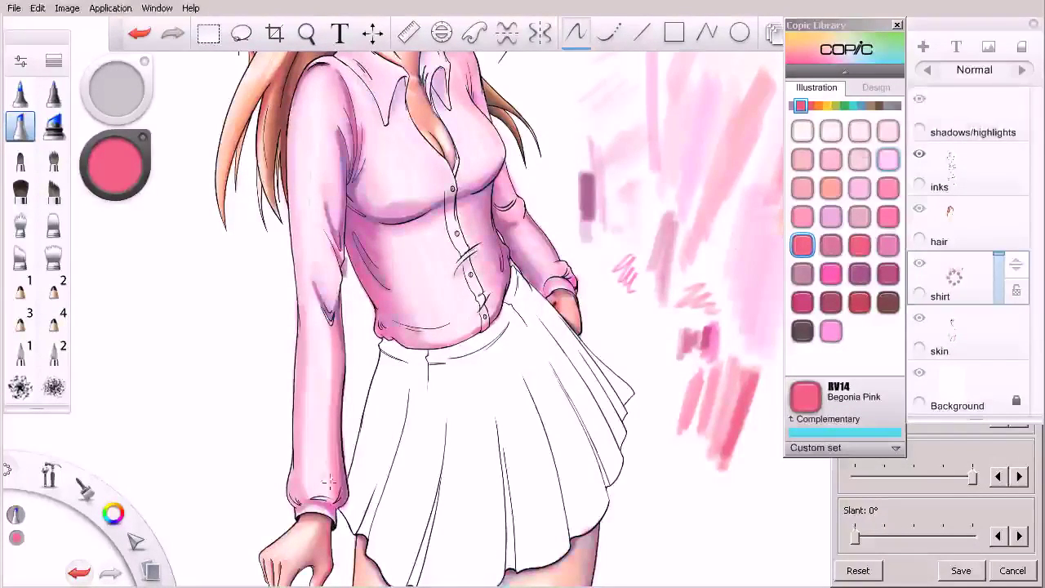
left_click_drag(304, 488, 330, 485)
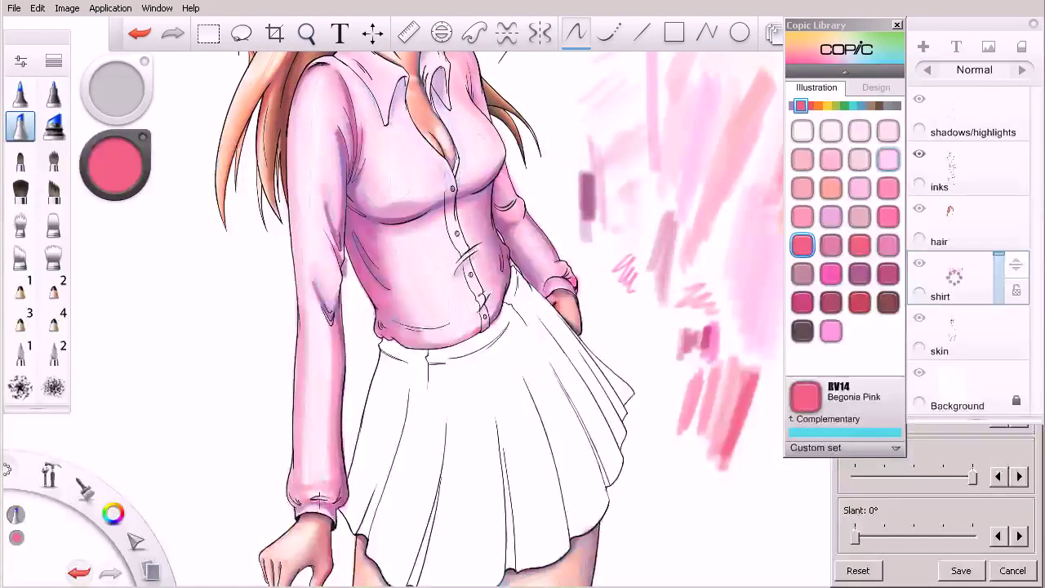
left_click_drag(855, 537, 940, 540)
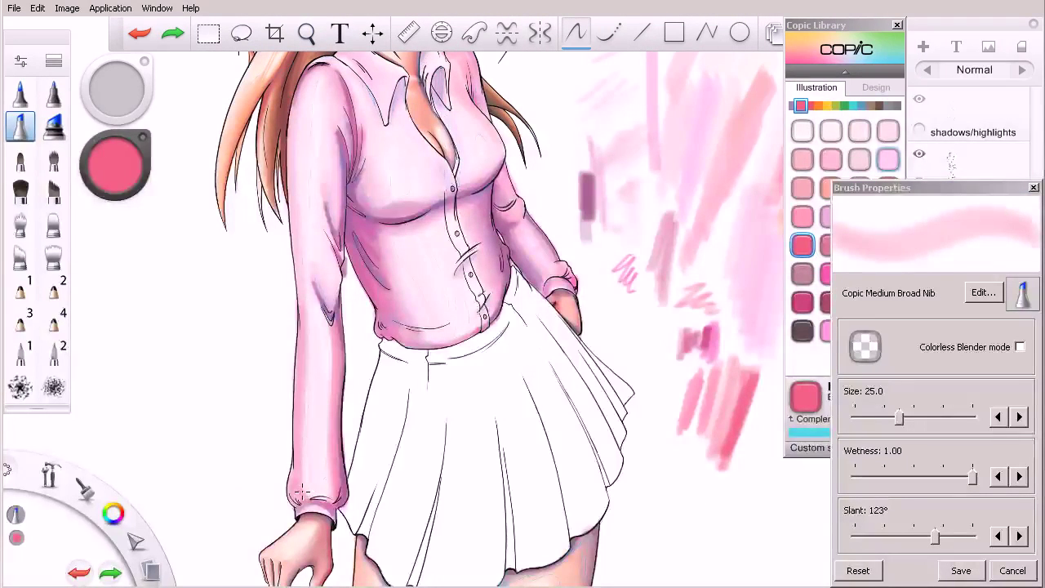
left_click_drag(321, 489, 328, 452)
left_click_drag(317, 493, 326, 490)
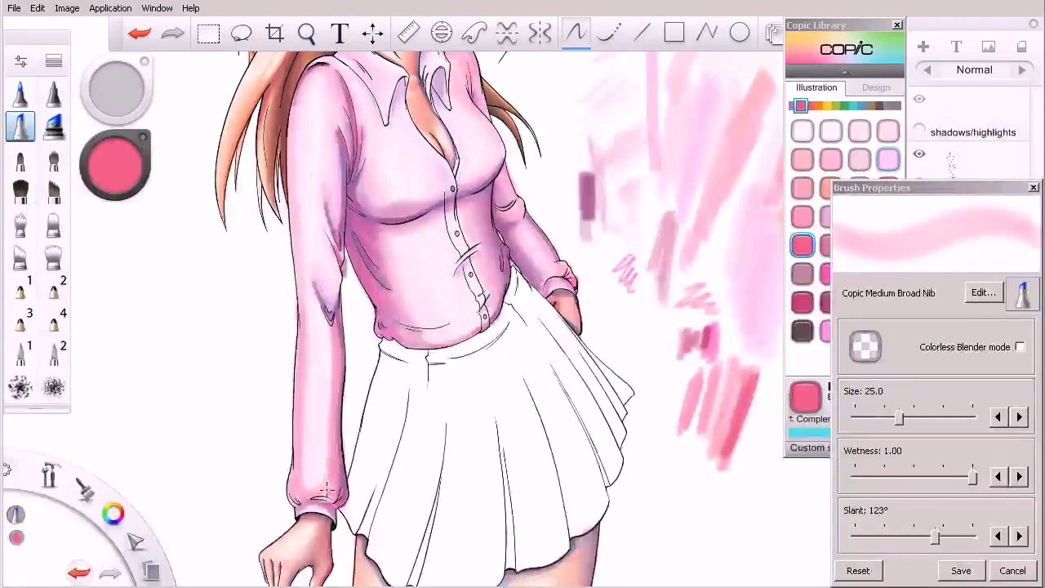
Step: Smooth the near forearm sleeve's shading with Colorless Blender mode and hide the shadows/highlights layer
left_click(1020, 348)
mouse_move(305, 382)
left_mouse_down()
mouse_move(307, 338)
mouse_move(321, 468)
left_mouse_up()
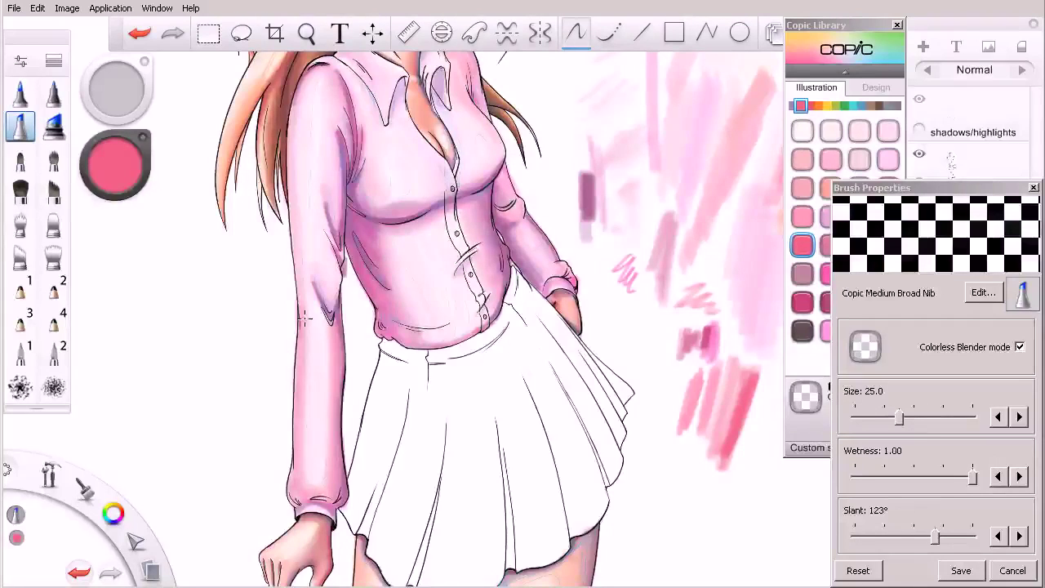
key("ctrl+l")
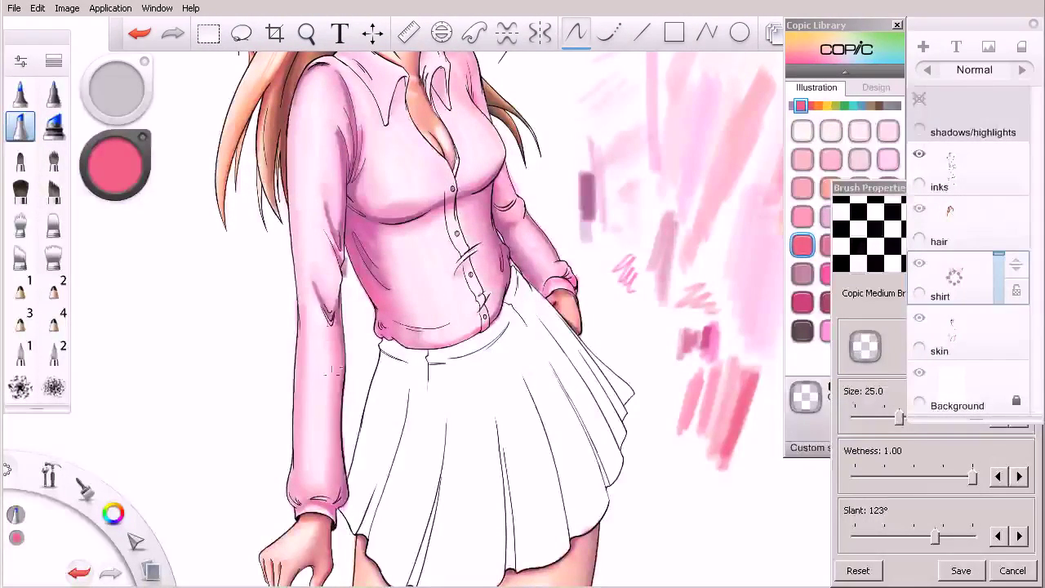
left_click(884, 407)
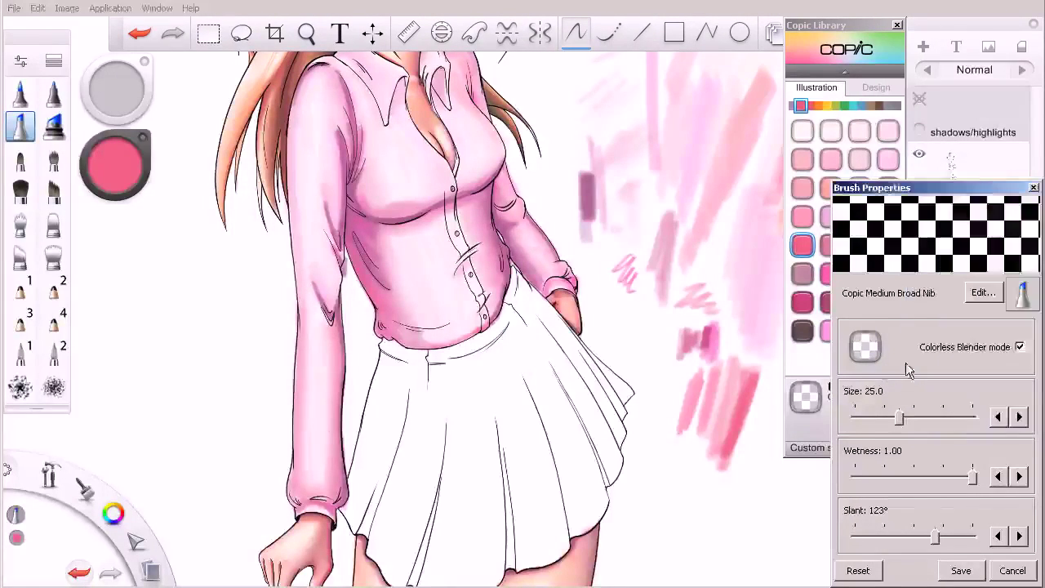
Step: With Colorless Blender mode off, try Begonia Pink and Pure Pink (RV23) strokes on the near upper sleeve, undoing the misplaced ones
left_click(1020, 347)
left_click_drag(301, 91, 291, 189)
key("ctrl+z")
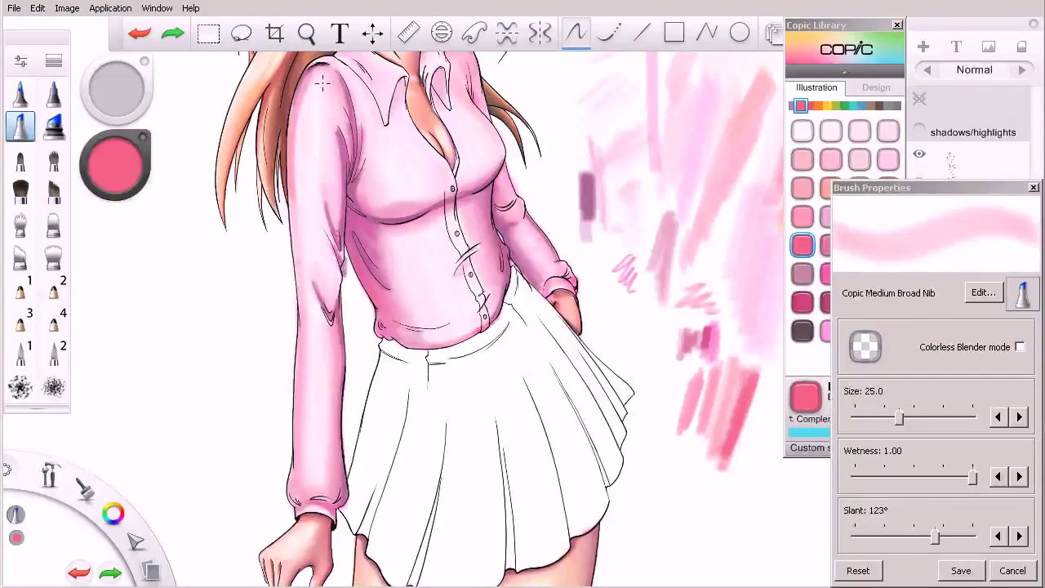
left_click(804, 243)
left_click(801, 215)
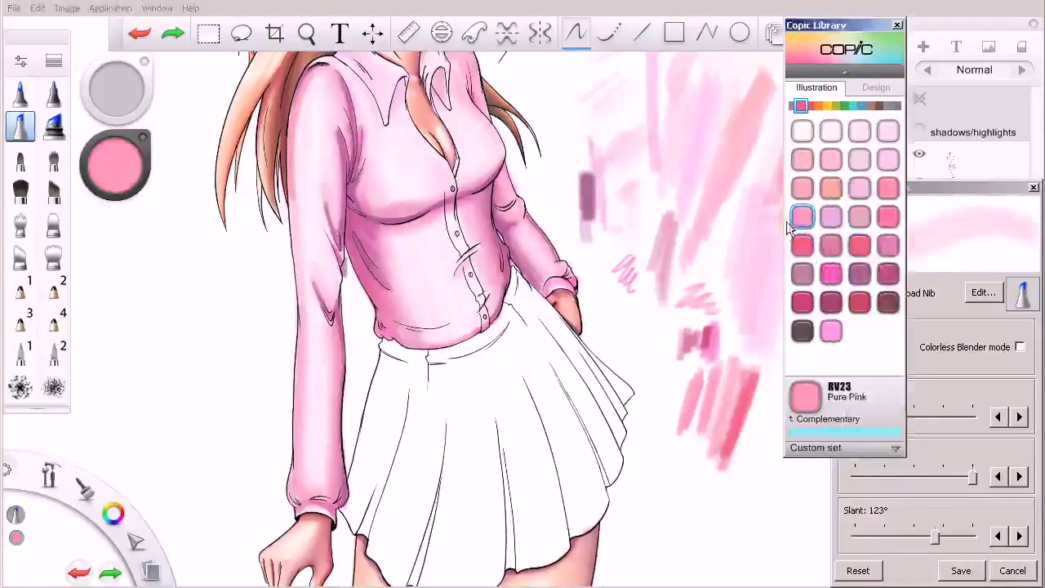
left_click_drag(297, 200, 306, 333)
mouse_move(330, 134)
left_mouse_down()
mouse_move(334, 236)
mouse_move(326, 139)
mouse_move(330, 225)
left_mouse_up()
key("ctrl+z")
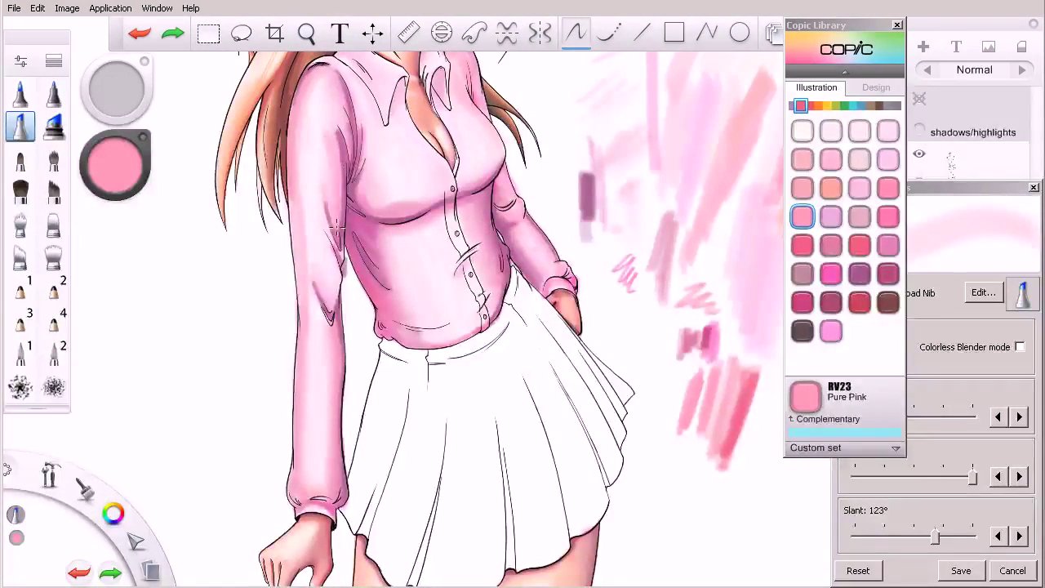
key("ctrl+z")
Step: Set the nib slant to 28°, shade the near shoulder in Pure Pink and blend it with Colorless Blender mode
left_click_drag(936, 536, 873, 545)
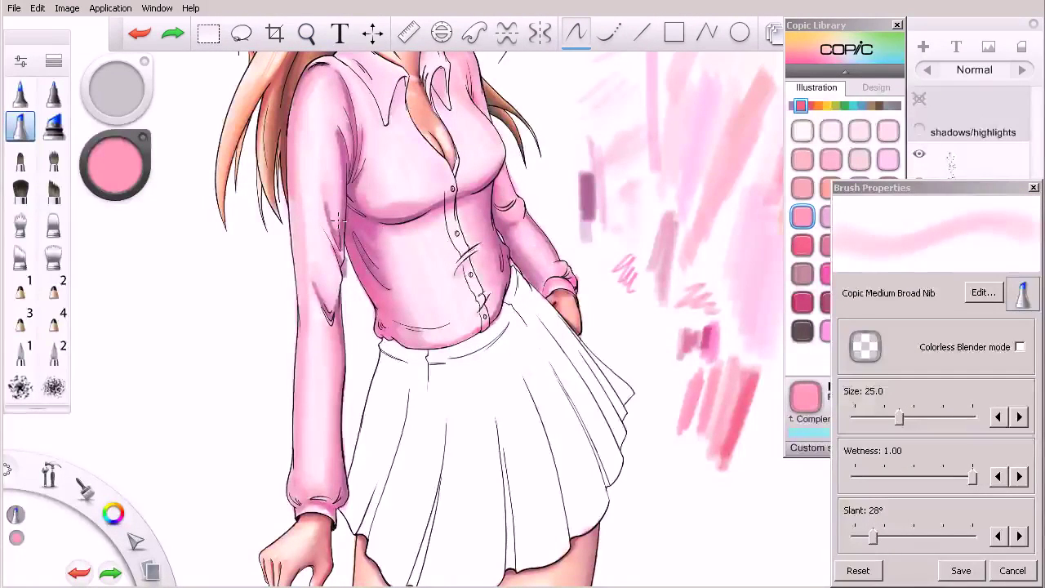
left_click_drag(328, 131, 337, 222)
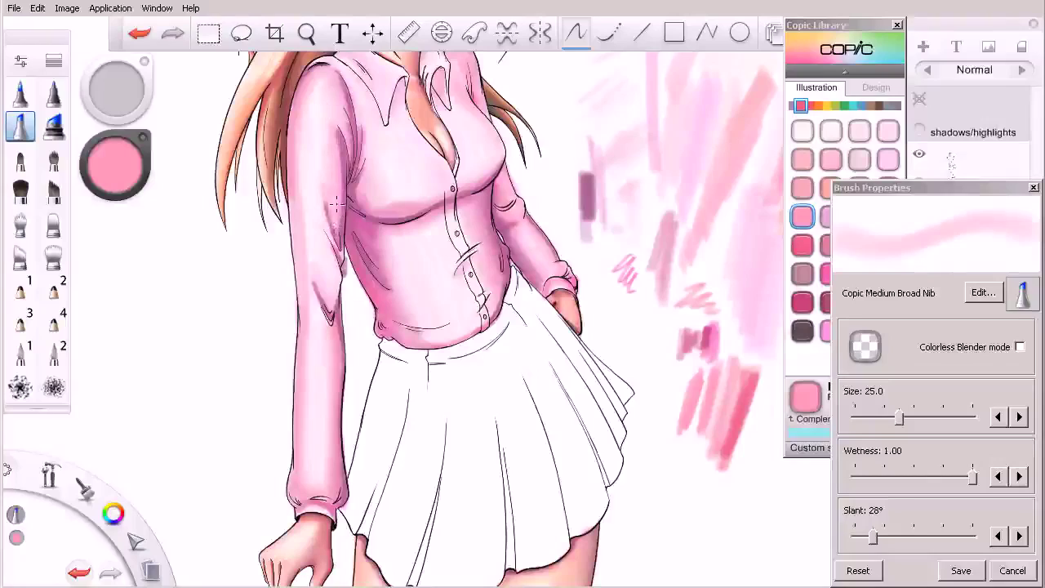
key("ctrl+z")
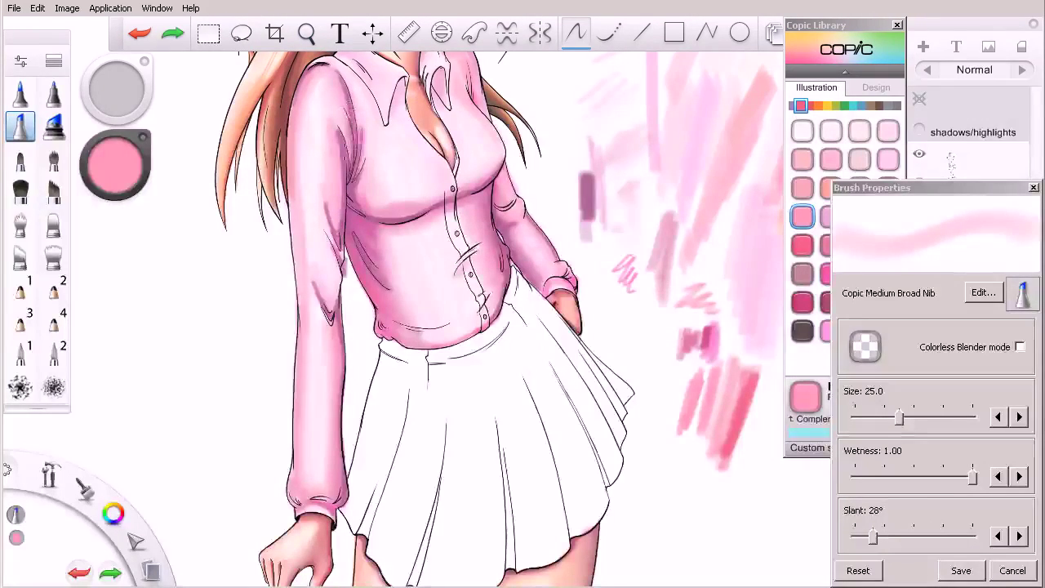
left_click_drag(343, 106, 327, 72)
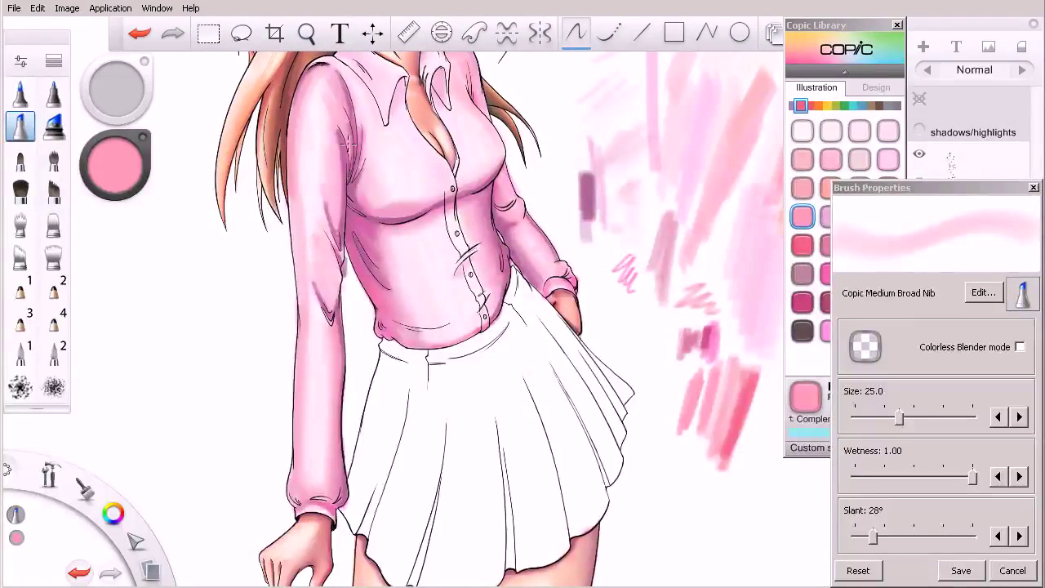
left_click(989, 350)
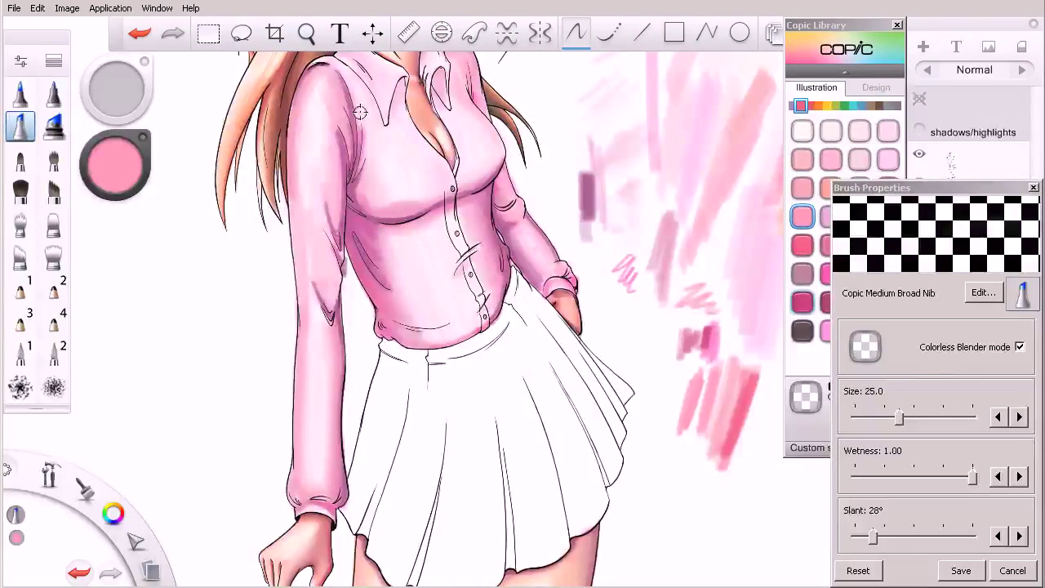
Step: Turn off Colorless Blender mode and shade down the near upper sleeve in Pure Pink, undoing one stroke
left_click(1020, 346)
left_click_drag(323, 152, 330, 204)
left_click_drag(308, 111, 316, 185)
key("ctrl+z")
mouse_move(322, 95)
left_mouse_down()
mouse_move(317, 174)
mouse_move(330, 222)
left_mouse_up()
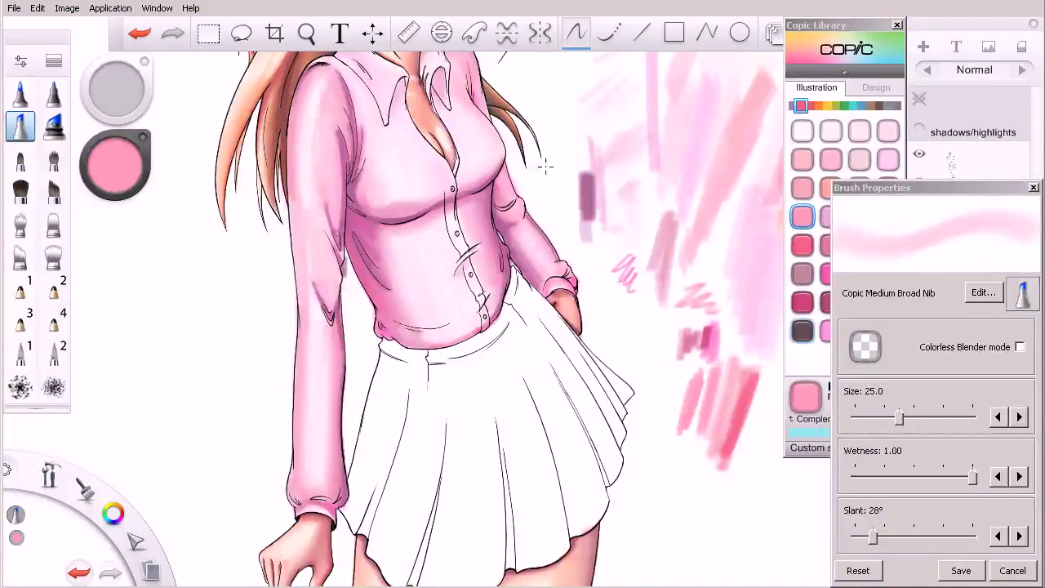
Step: Show the shadows/highlights layer and toggle the shirt layer's visibility to compare the blouse with and without its color
left_click(920, 100)
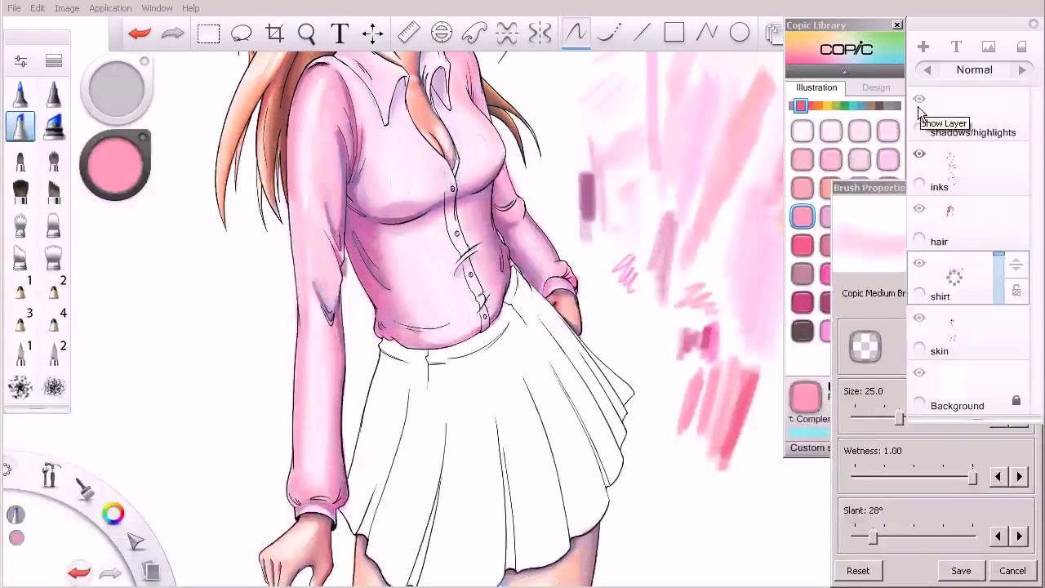
left_click(919, 263)
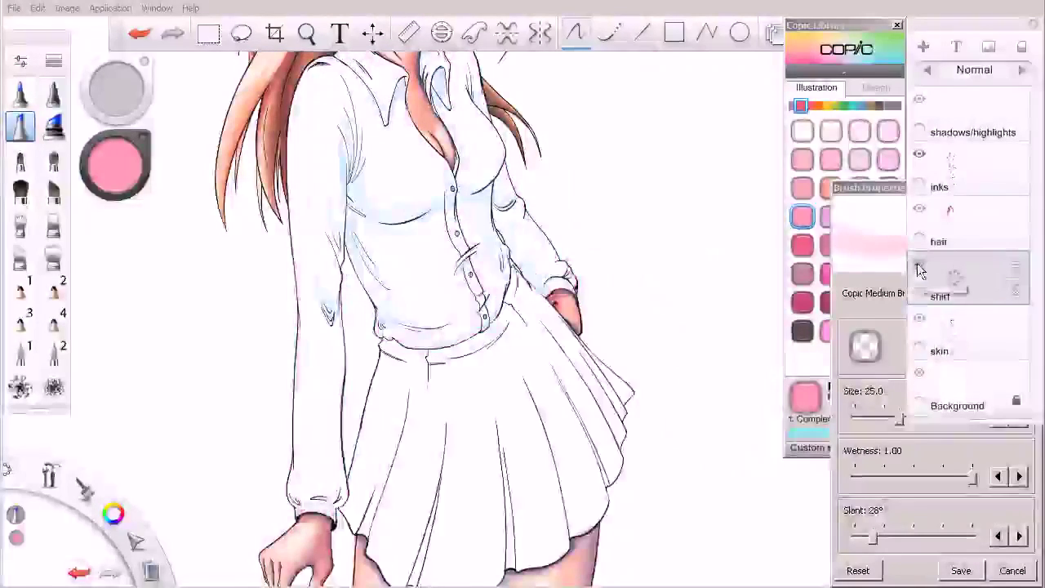
left_click(918, 263)
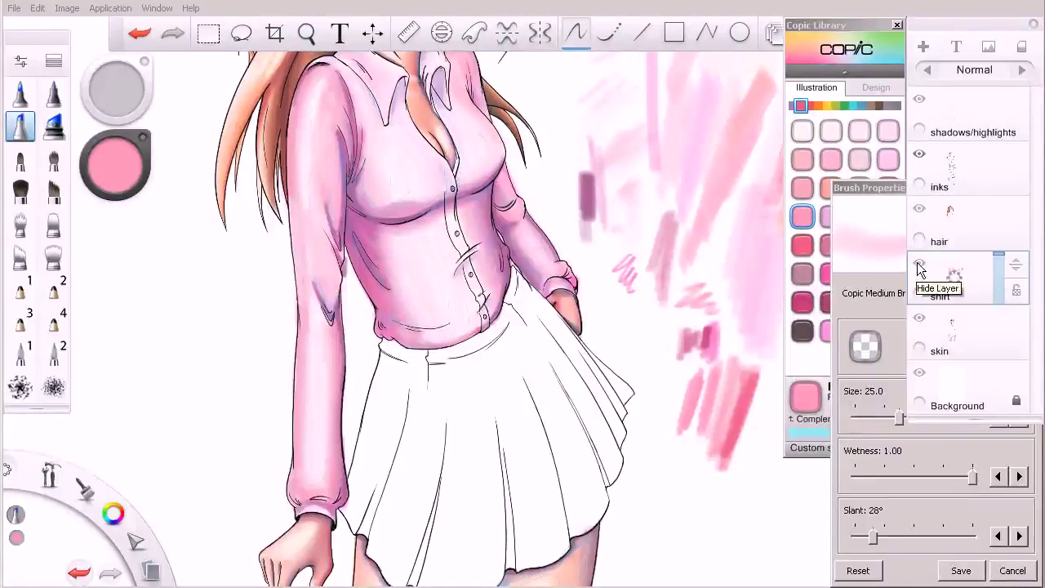
left_click(919, 263)
left_click(918, 263)
left_click(918, 263)
left_click(918, 263)
left_click(918, 263)
left_click(918, 263)
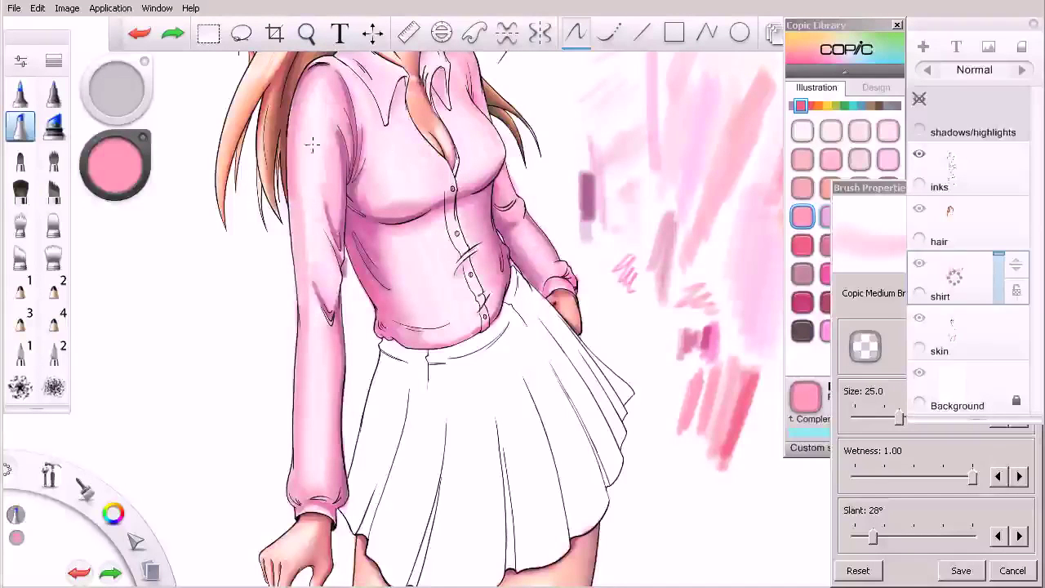
Step: Deepen the near upper sleeve and elbow fold in Pure Pink, smoothing the shading with Colorless Blender mode
left_click_drag(326, 93, 311, 201)
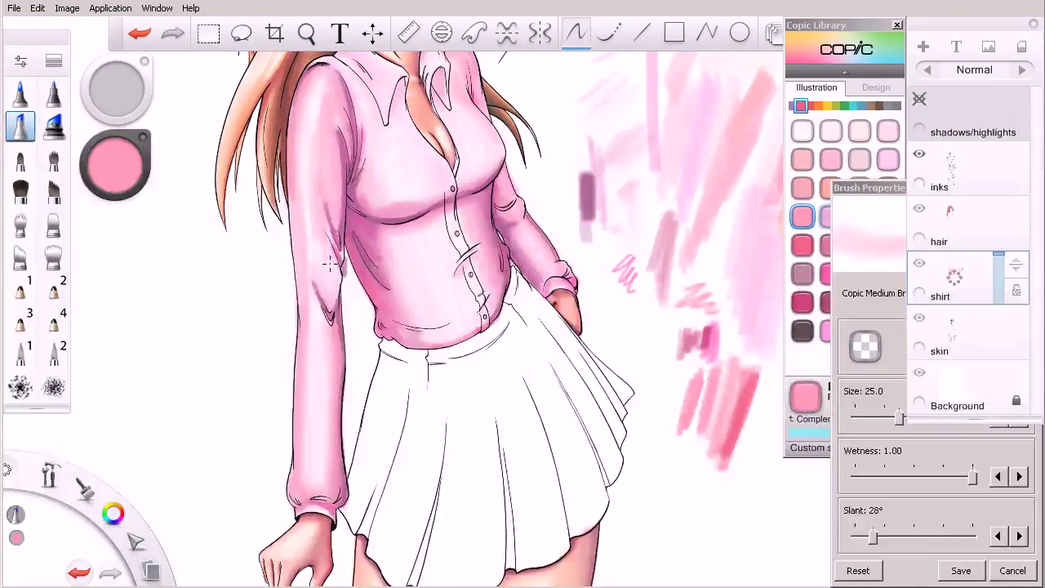
left_click_drag(337, 285, 331, 300)
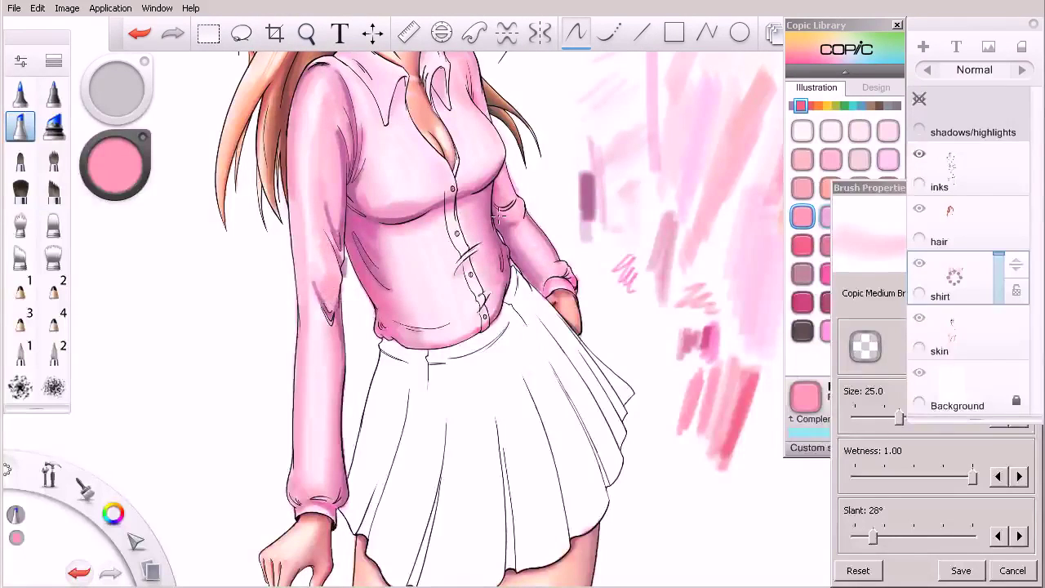
left_click(878, 373)
left_click(952, 343)
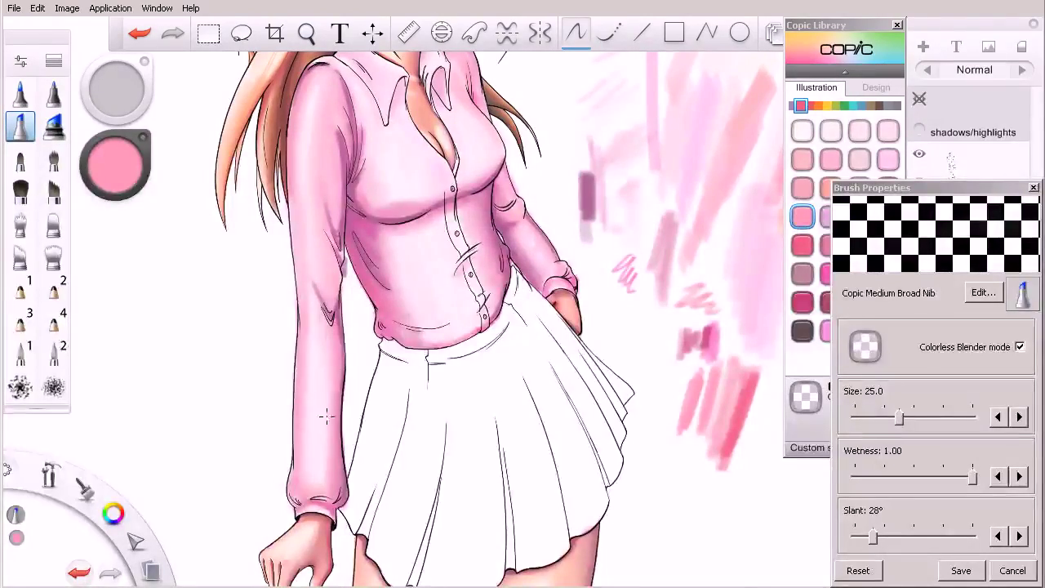
Step: Select the Pressure Sensitive Eraser and examine the blouse's edges and shading up close and against the whole figure
left_click_drag(376, 293, 337, 323)
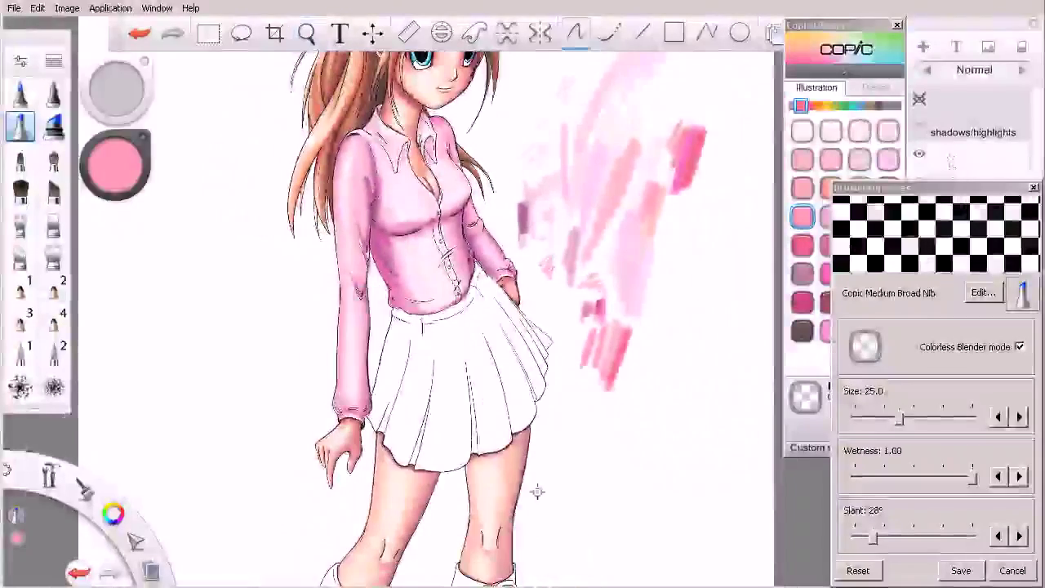
left_click_drag(416, 235, 498, 276)
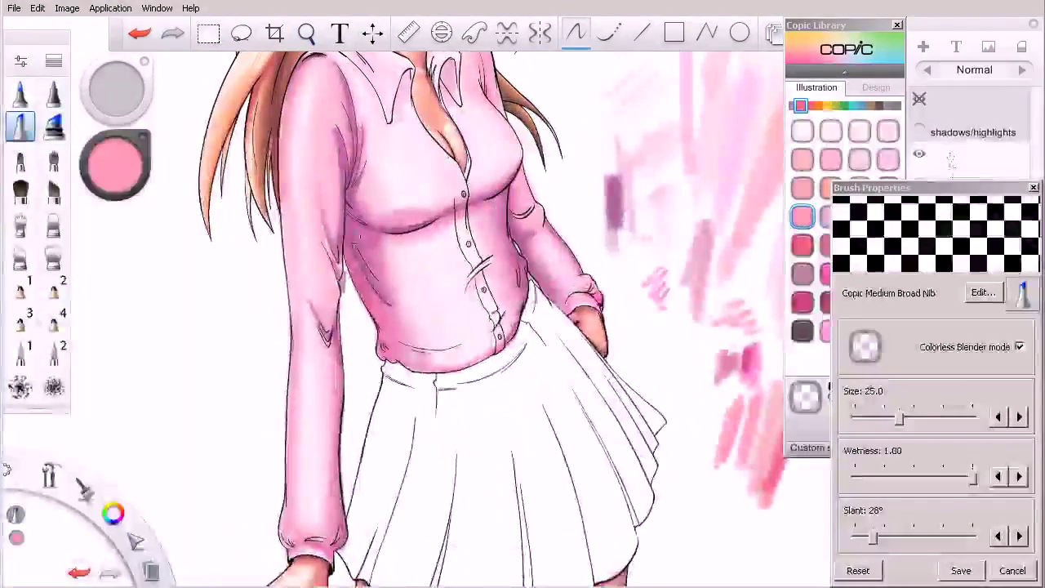
key("e")
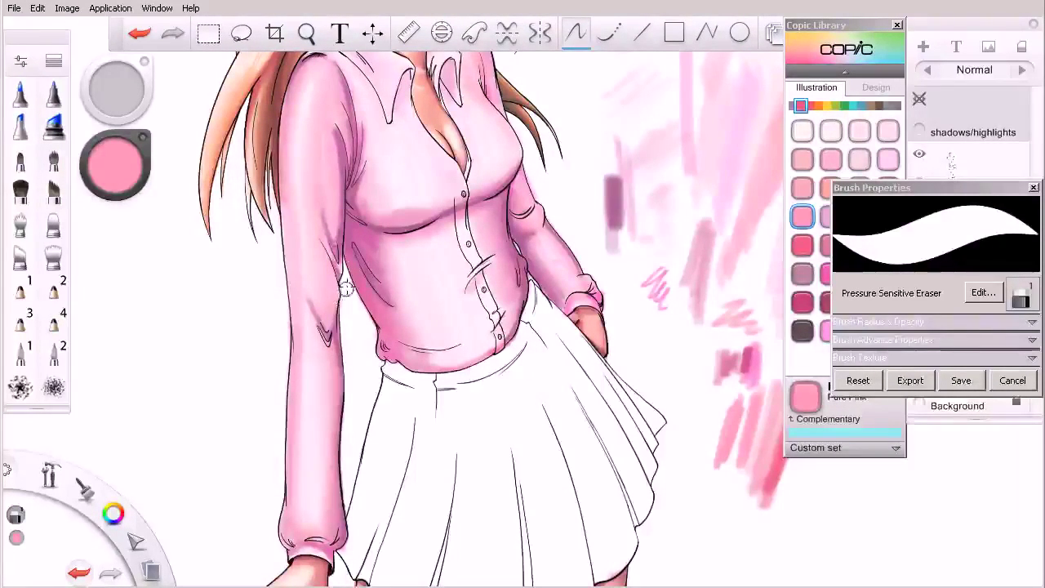
key("space")
left_click_drag(512, 260, 485, 383)
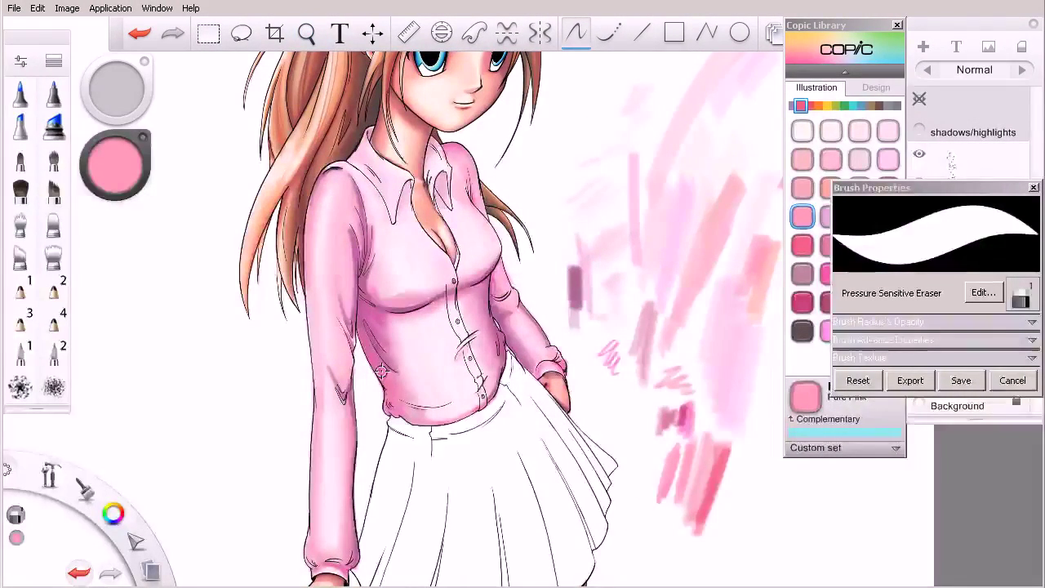
left_click_drag(502, 325, 391, 391)
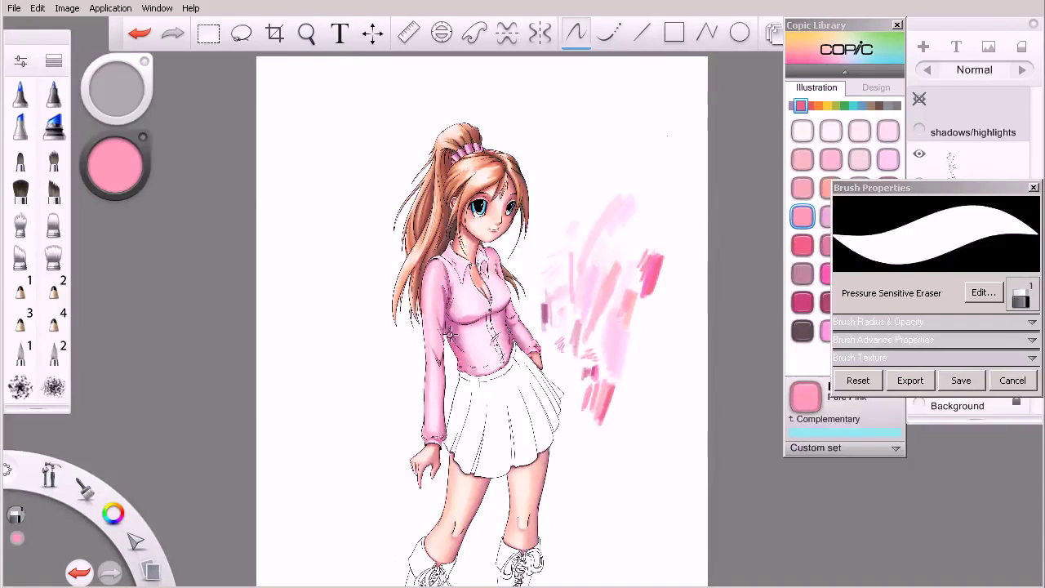
key("space")
left_click_drag(459, 287, 503, 306)
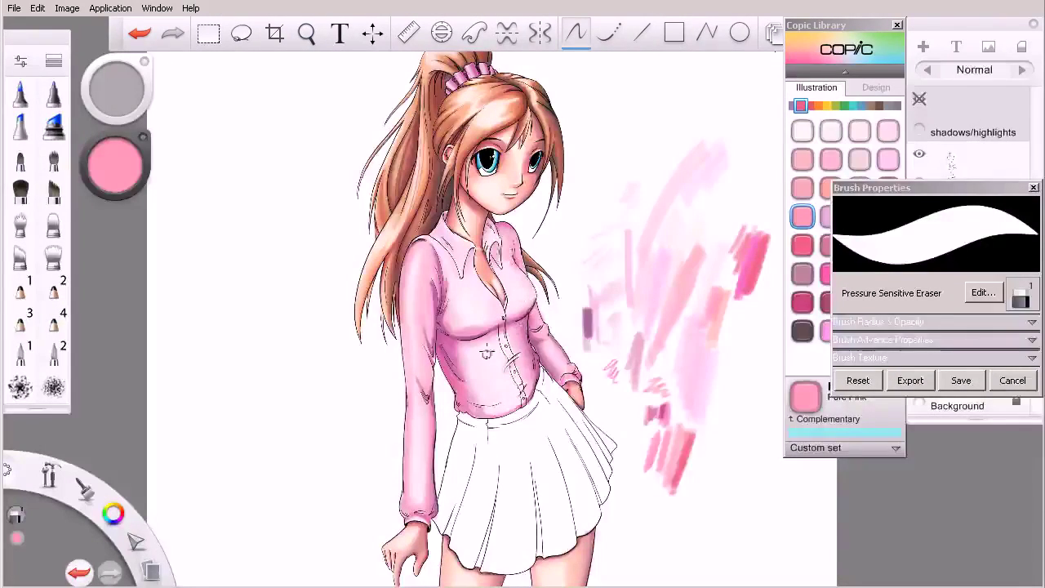
key("space")
mouse_move(520, 297)
left_mouse_down()
mouse_move(530, 327)
mouse_move(496, 312)
left_mouse_up()
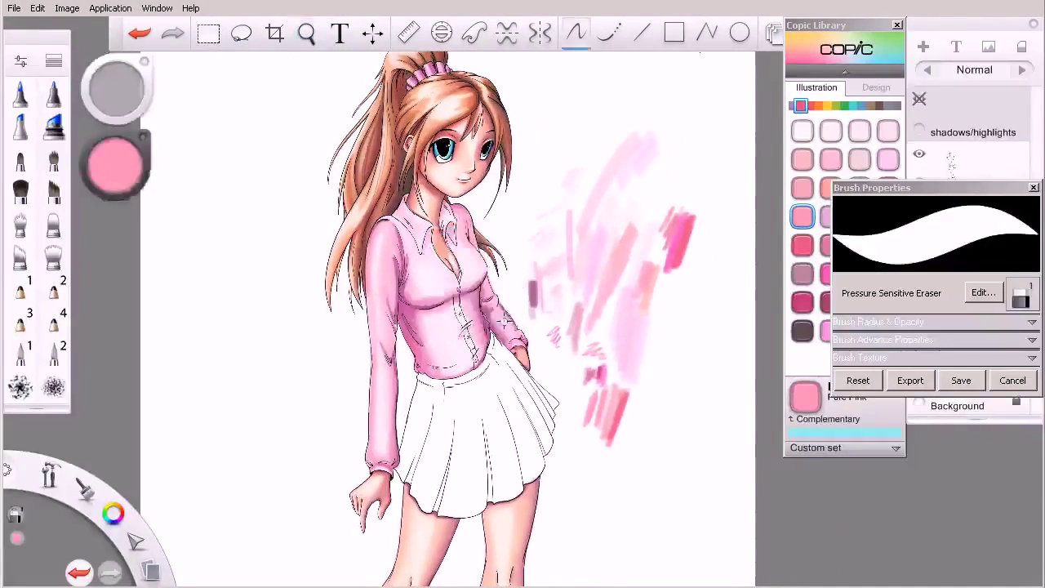